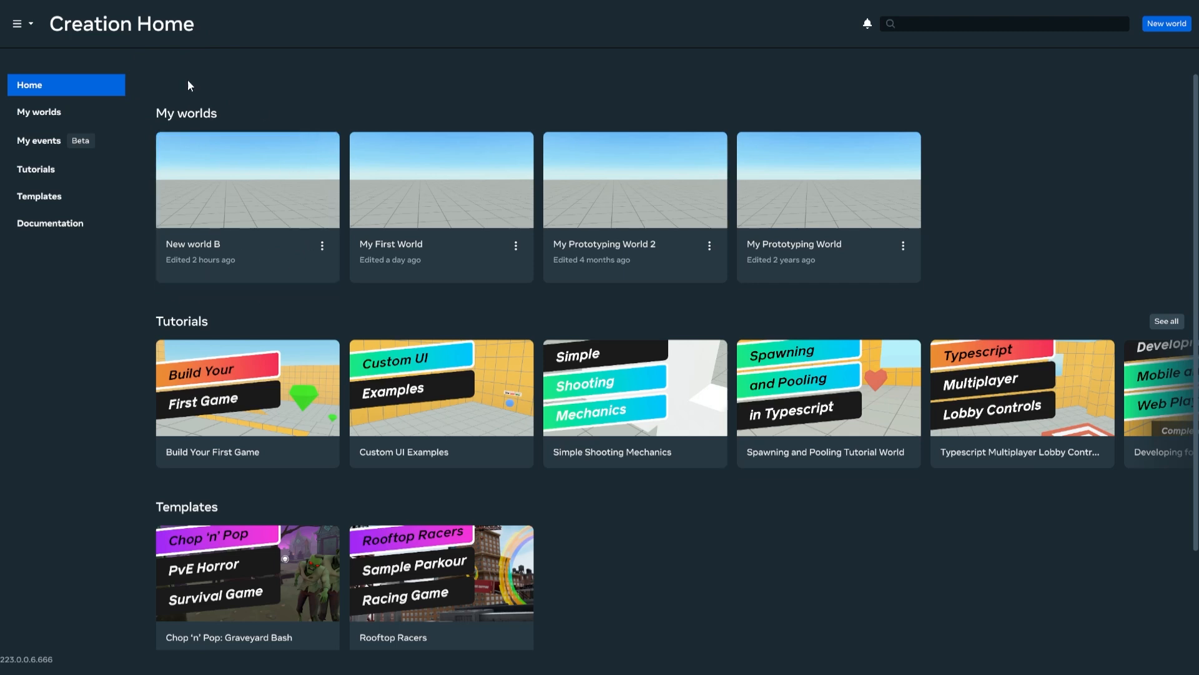
Open New world B for editing, hide the Gen AI panel and bring the spawn point into view
left_click(25, 25)
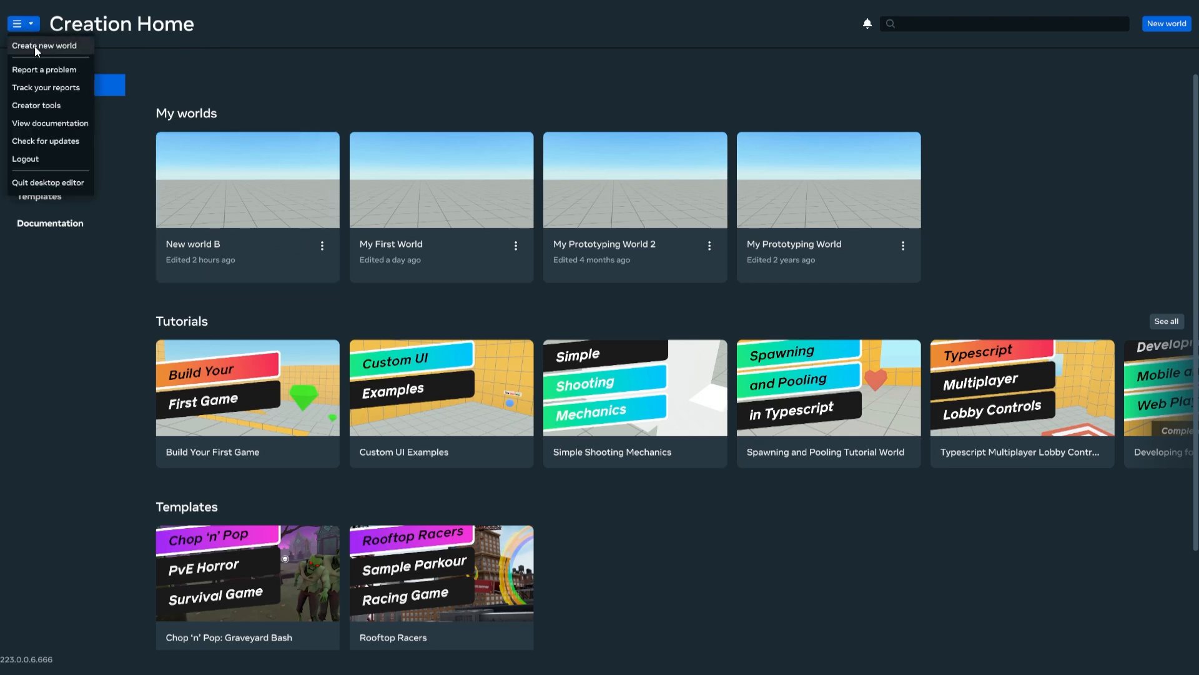
left_click(219, 188)
left_click(219, 217)
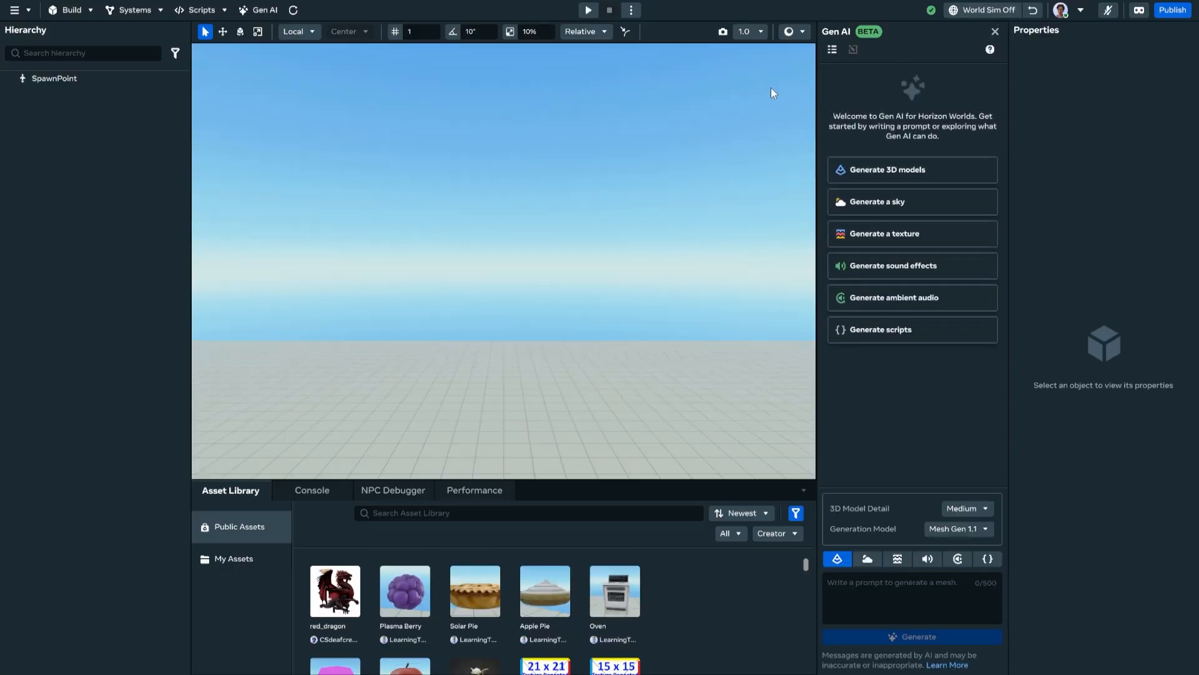
left_click(258, 10)
right_click_drag(486, 154, 710, 298)
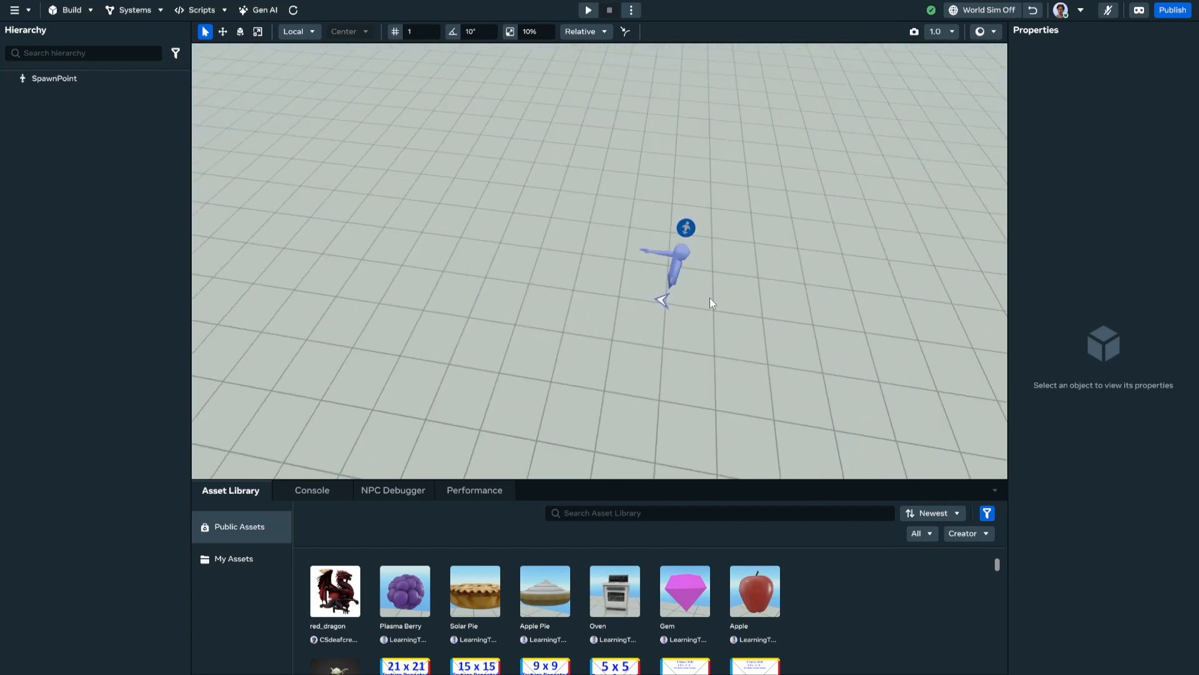
Open the world's publishing settings and capture a new viewport screenshot as the wide preview image
left_click(29, 12)
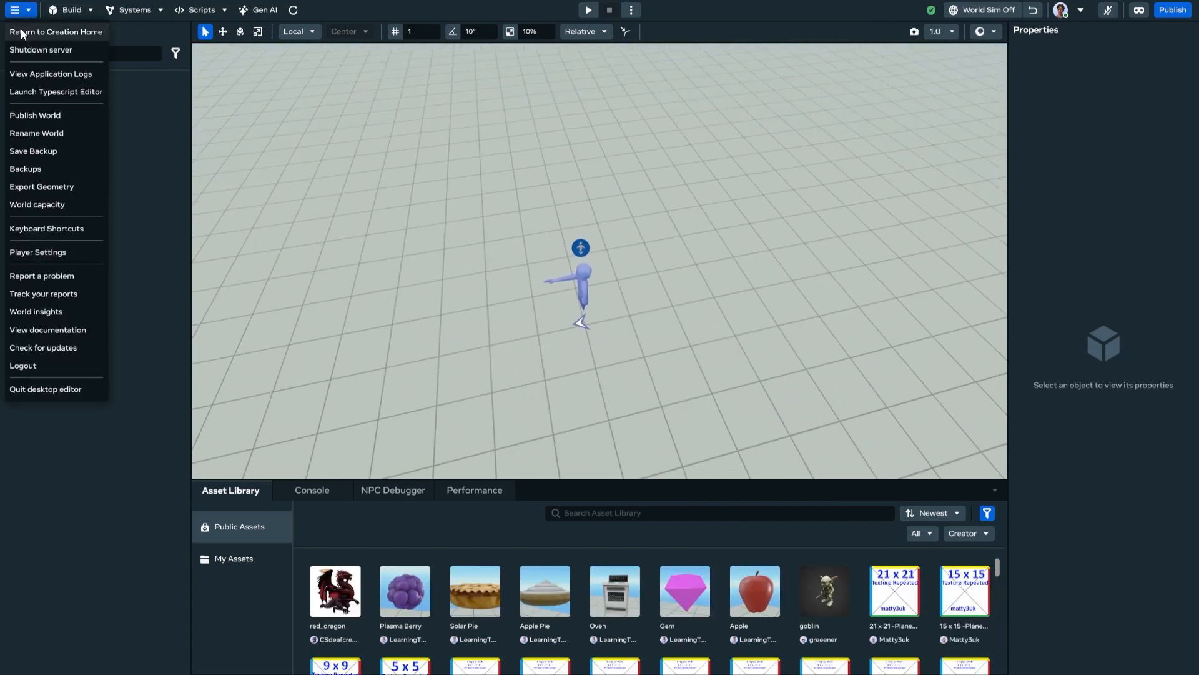
left_click(44, 114)
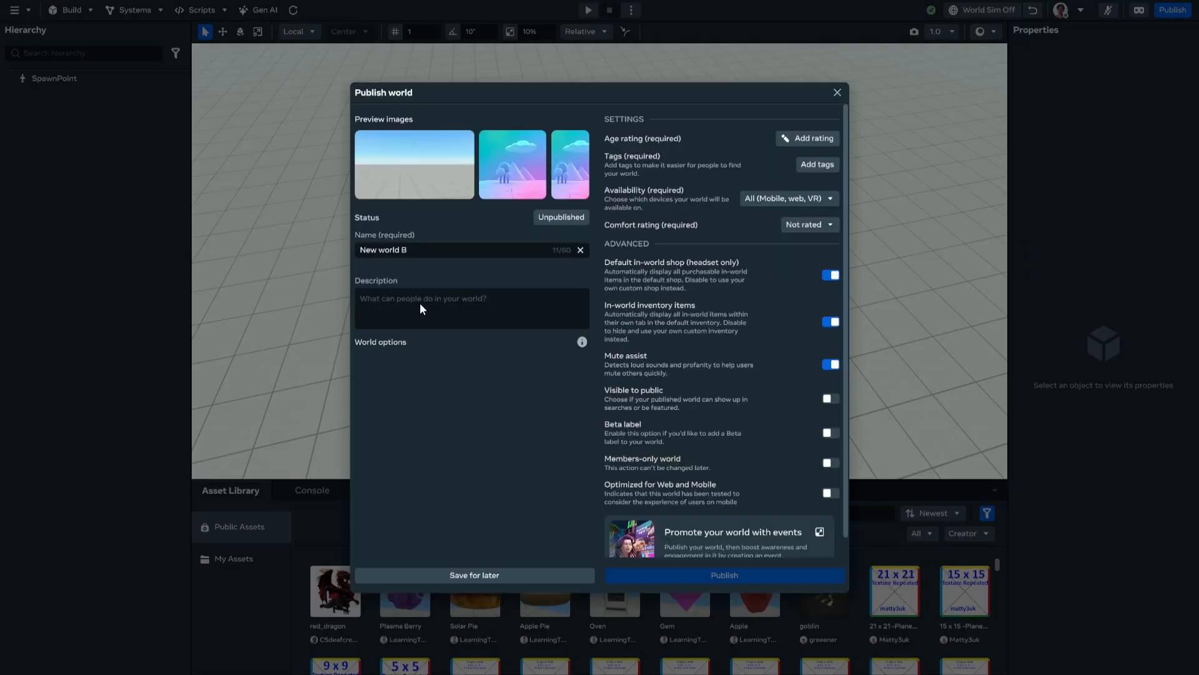
left_click(430, 164)
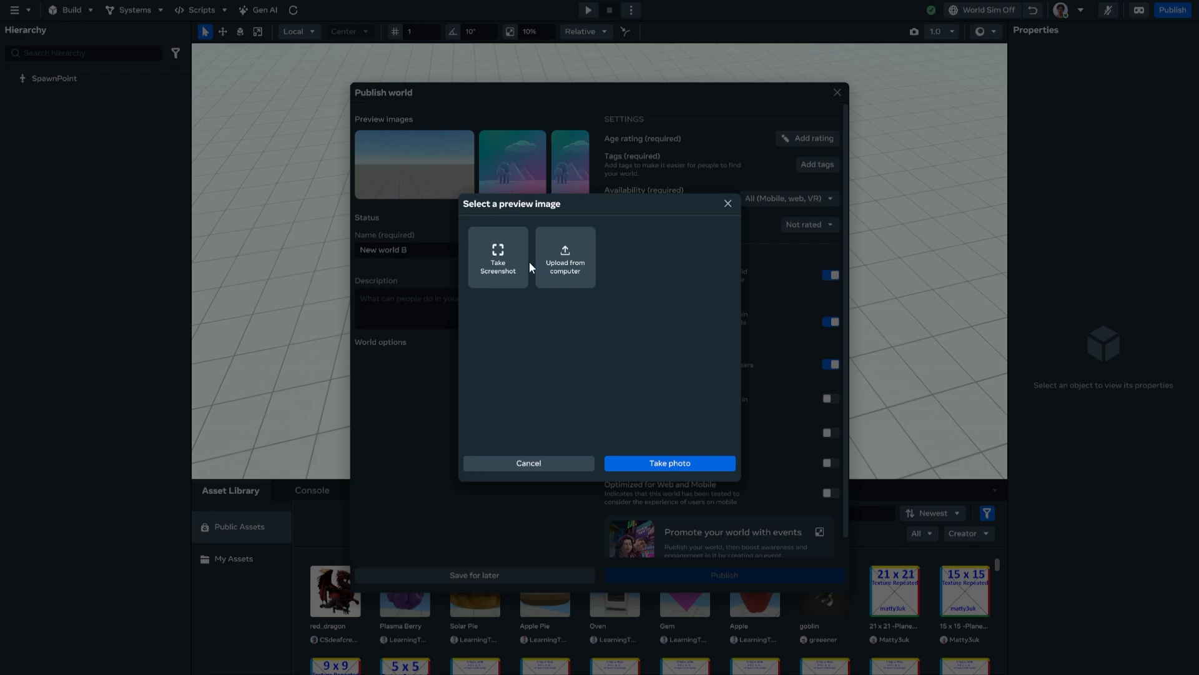
left_click(517, 246)
right_click_drag(485, 253, 614, 366)
scroll(628, 250, "up", 3)
left_click(956, 92)
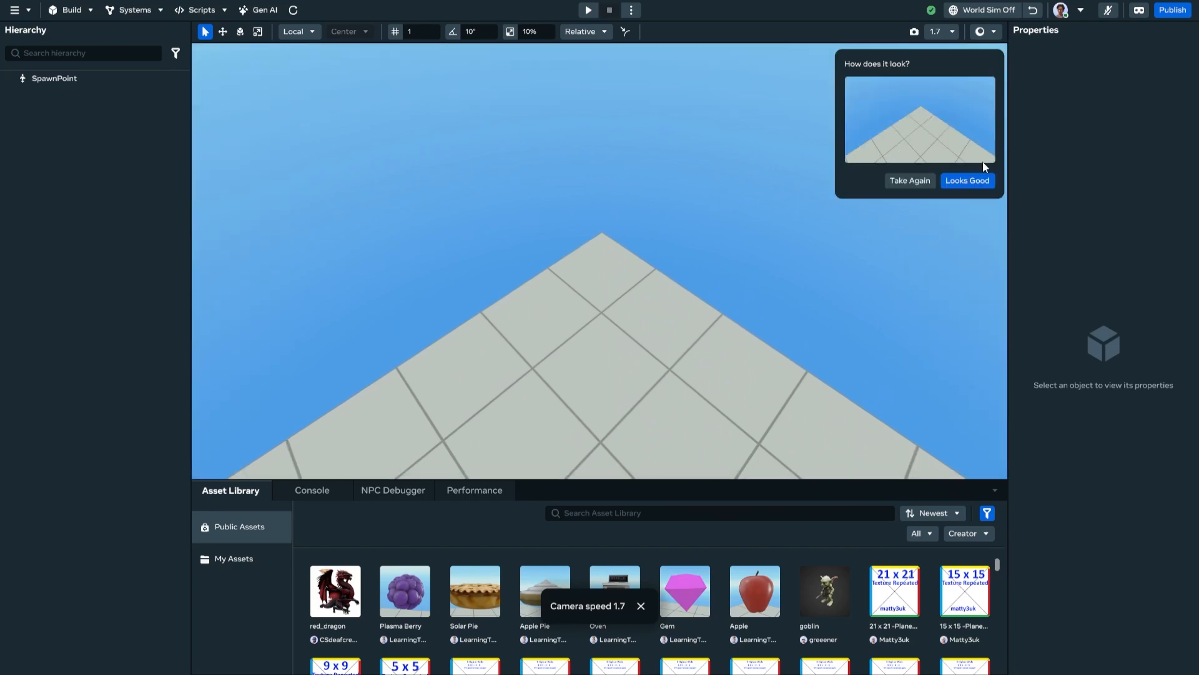
left_click(968, 181)
Capture and accept a viewport screenshot as the second, squarer preview image
left_click(516, 168)
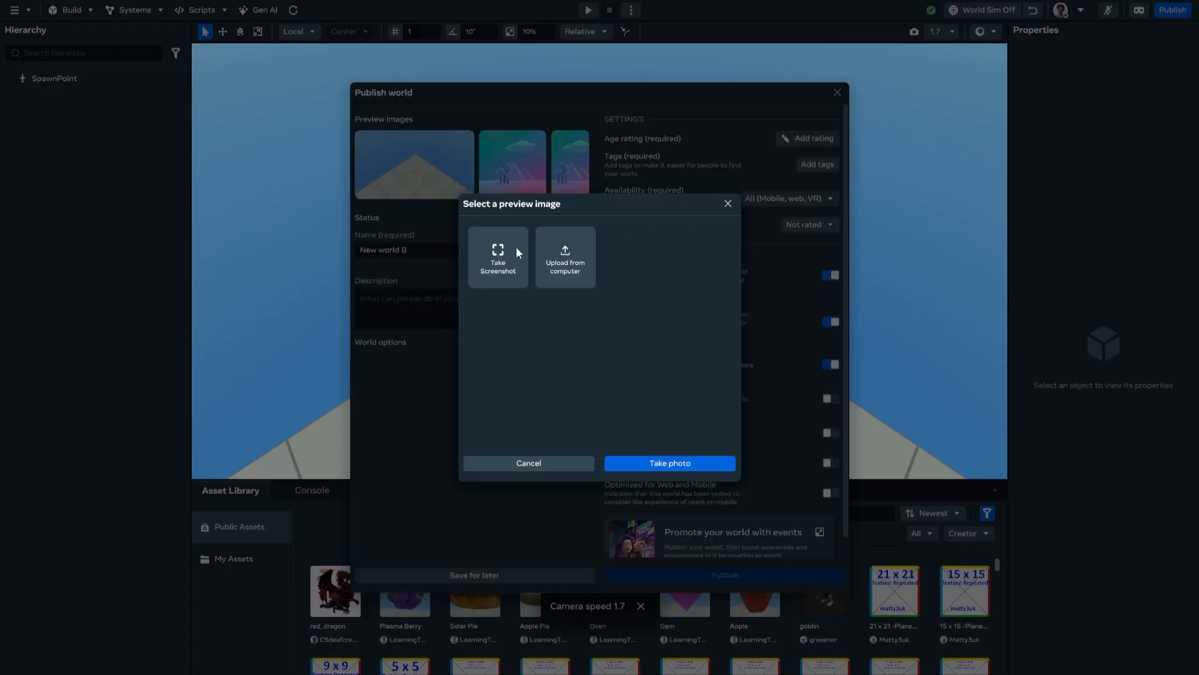
left_click(498, 256)
left_click(968, 87)
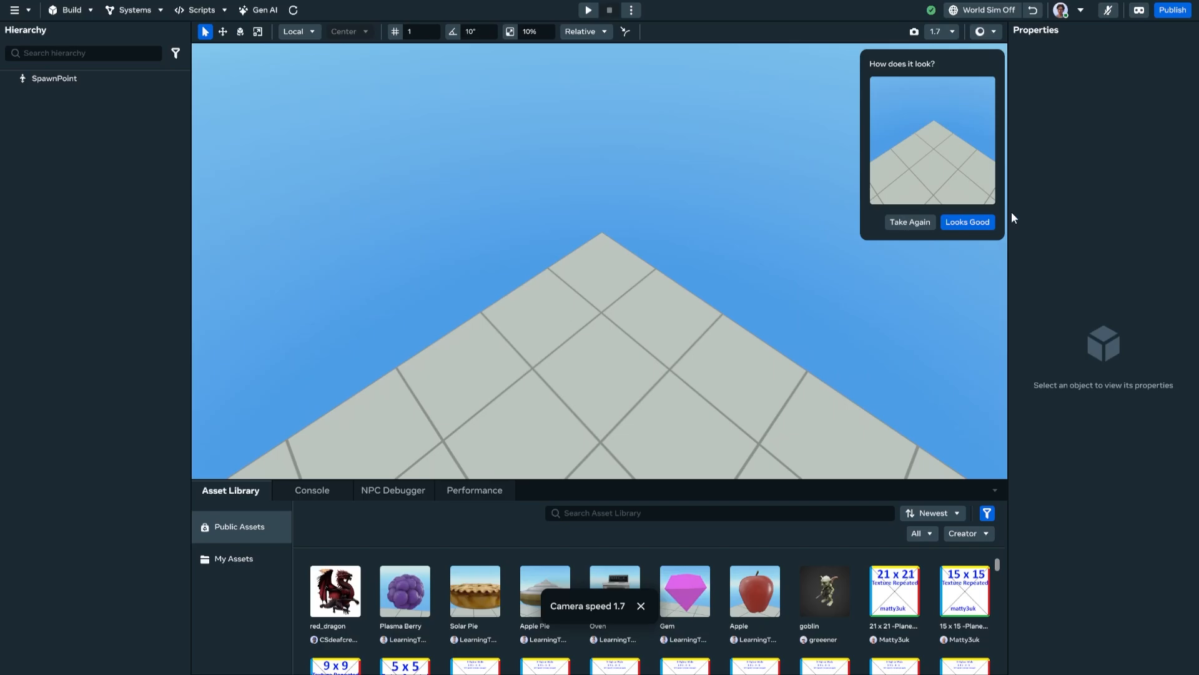
left_click(968, 221)
Capture and accept a viewport screenshot as the third, portrait preview image
left_click(570, 164)
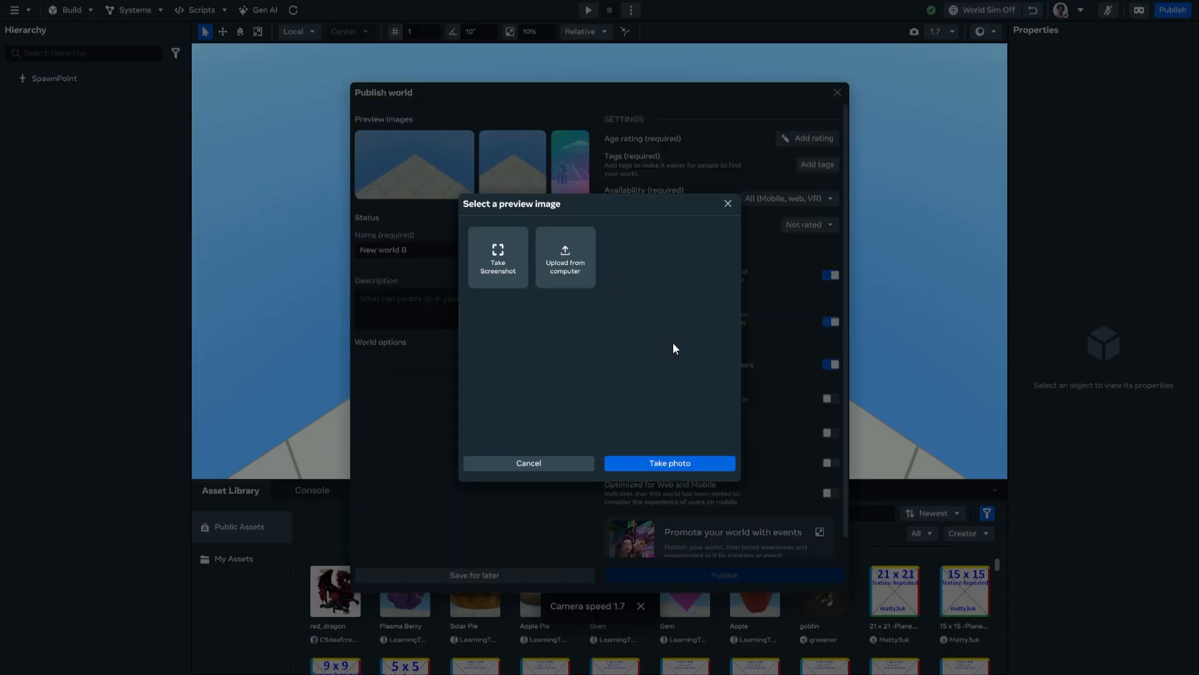
left_click(704, 463)
left_click(983, 91)
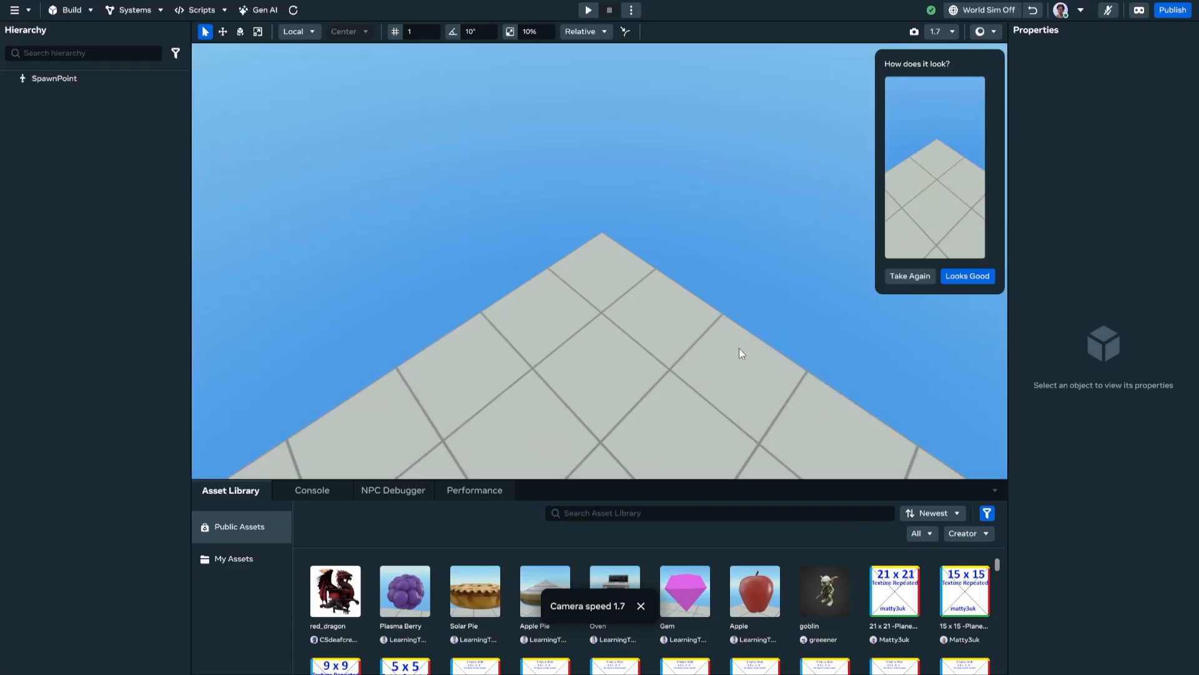
left_click(965, 275)
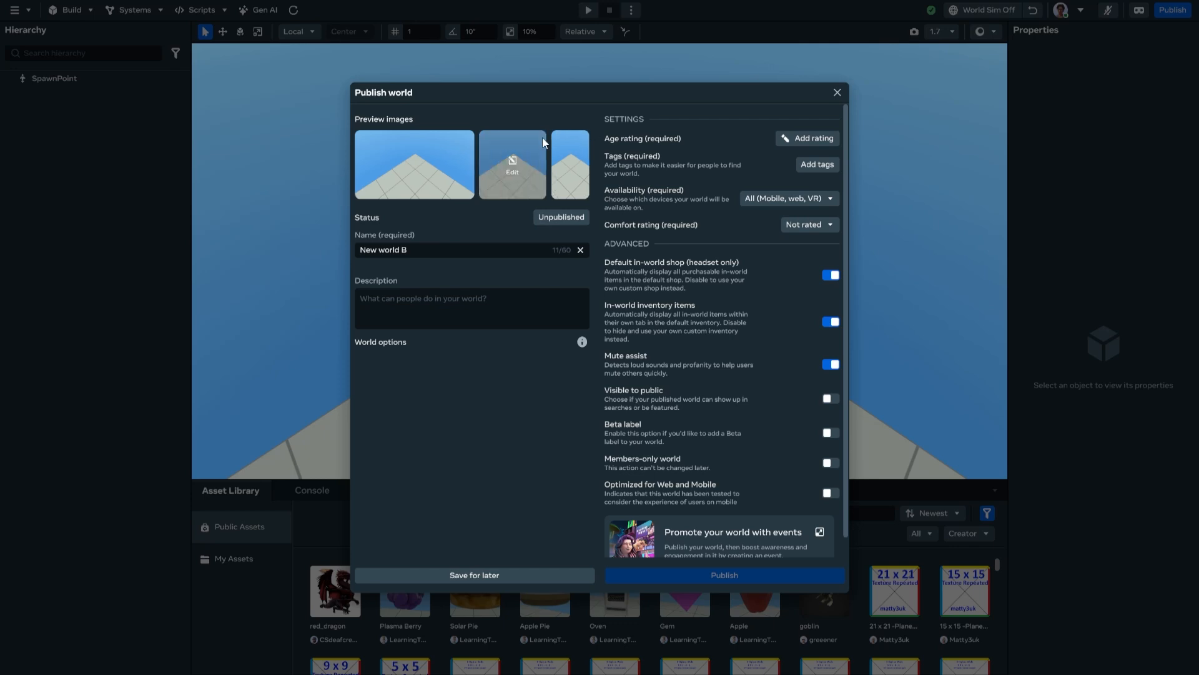
left_click(415, 165)
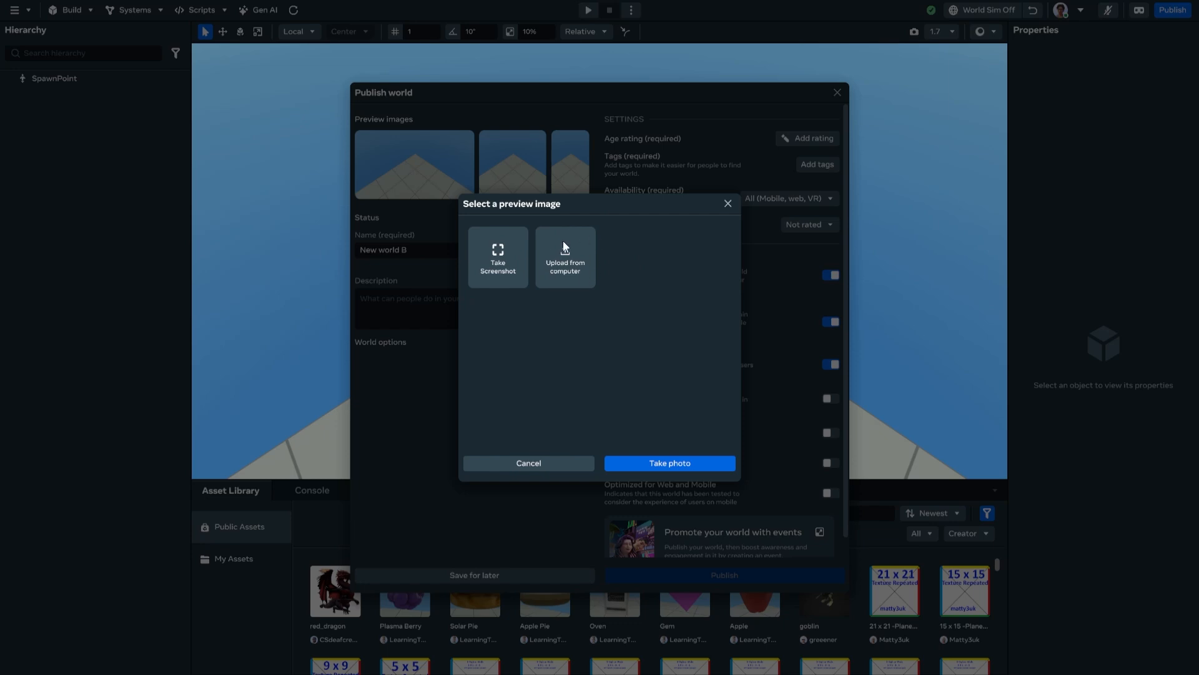
left_click(727, 202)
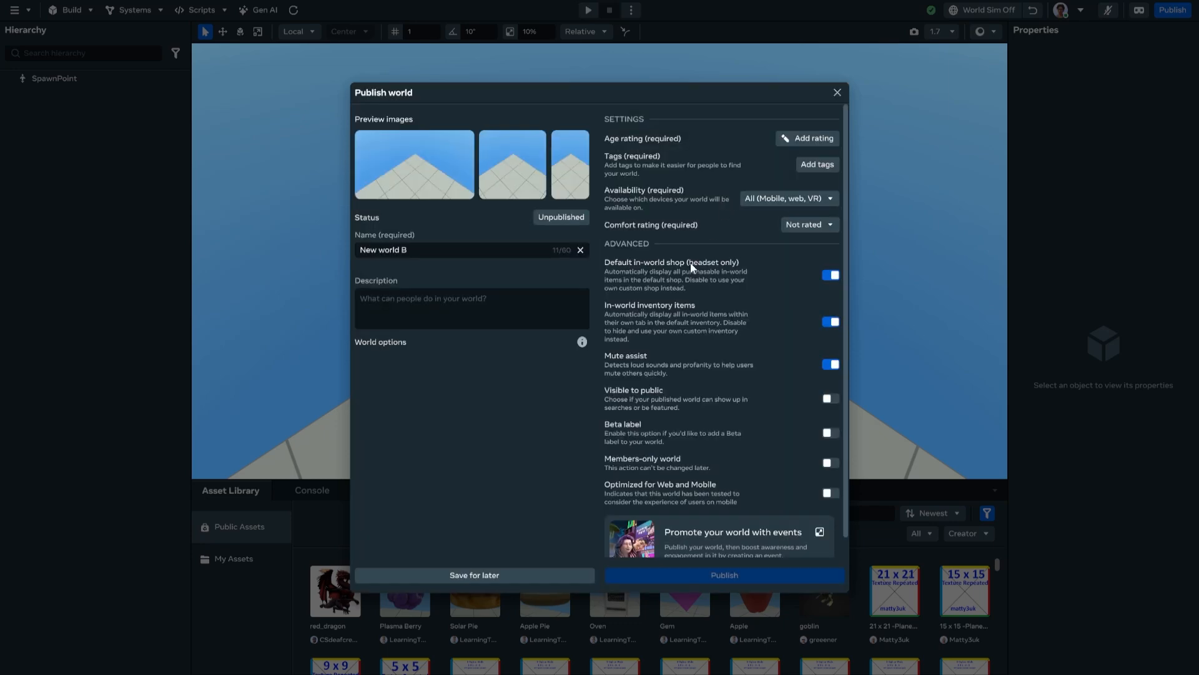
Disable Default in-world shop and In-world inventory items, and enable Beta label and Optimized for Web and Mobile
left_click(830, 274)
left_click(831, 321)
scroll(812, 368, "down", 1)
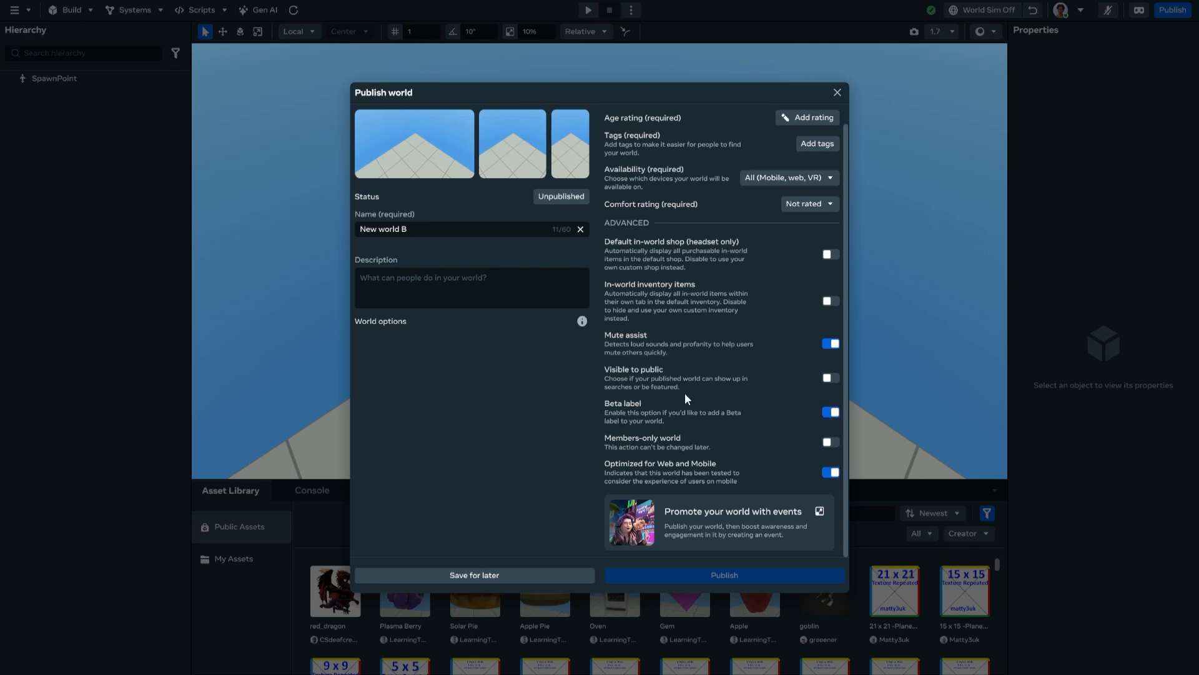
scroll(685, 394, "up", 1)
Set the availability to Mobile and web only and the comfort rating to Comfortable, and tag the world as Action
left_click(792, 200)
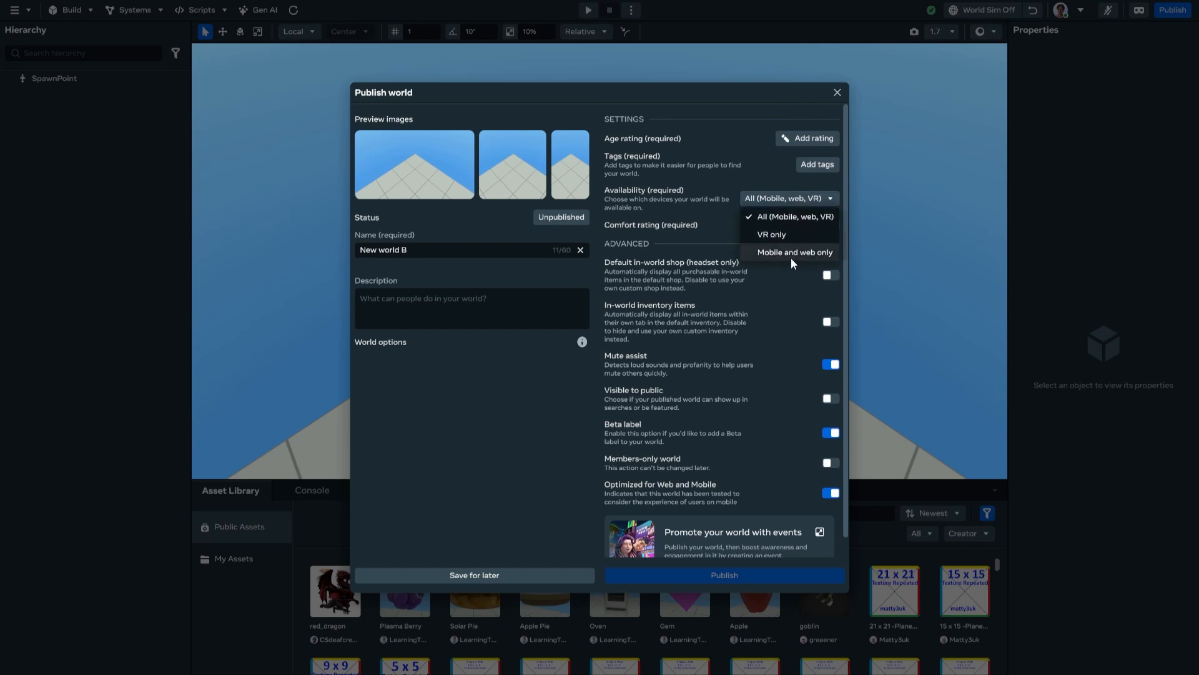
left_click(791, 253)
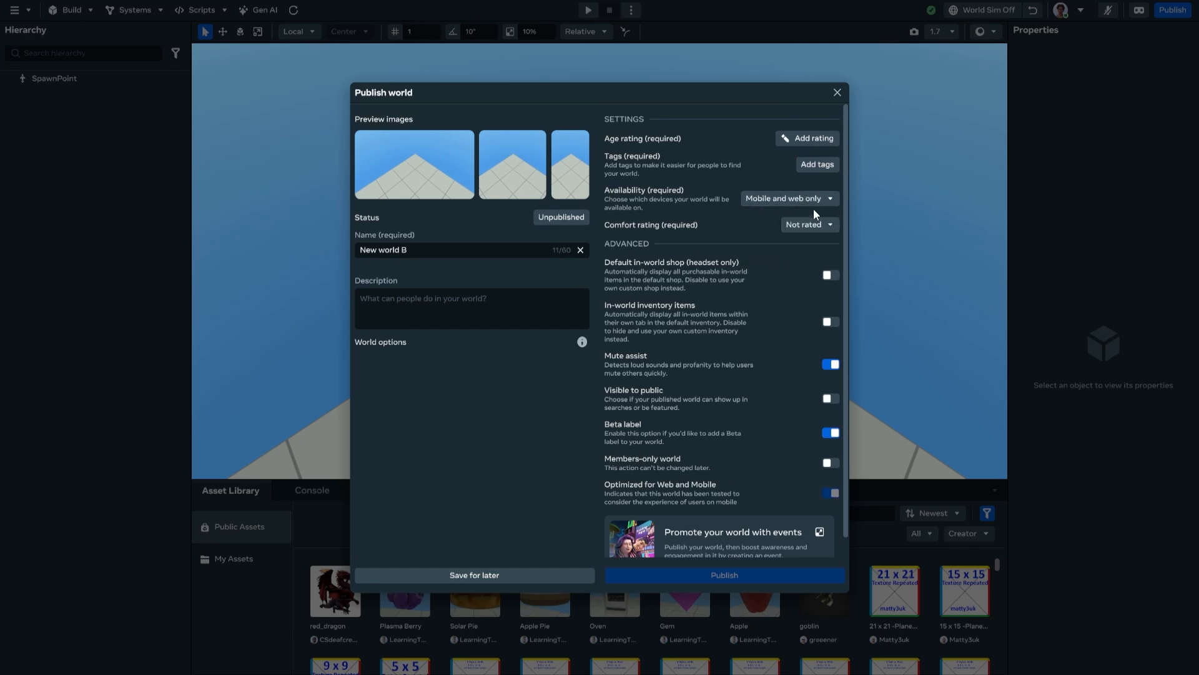
left_click(807, 227)
left_click(810, 257)
left_click(816, 165)
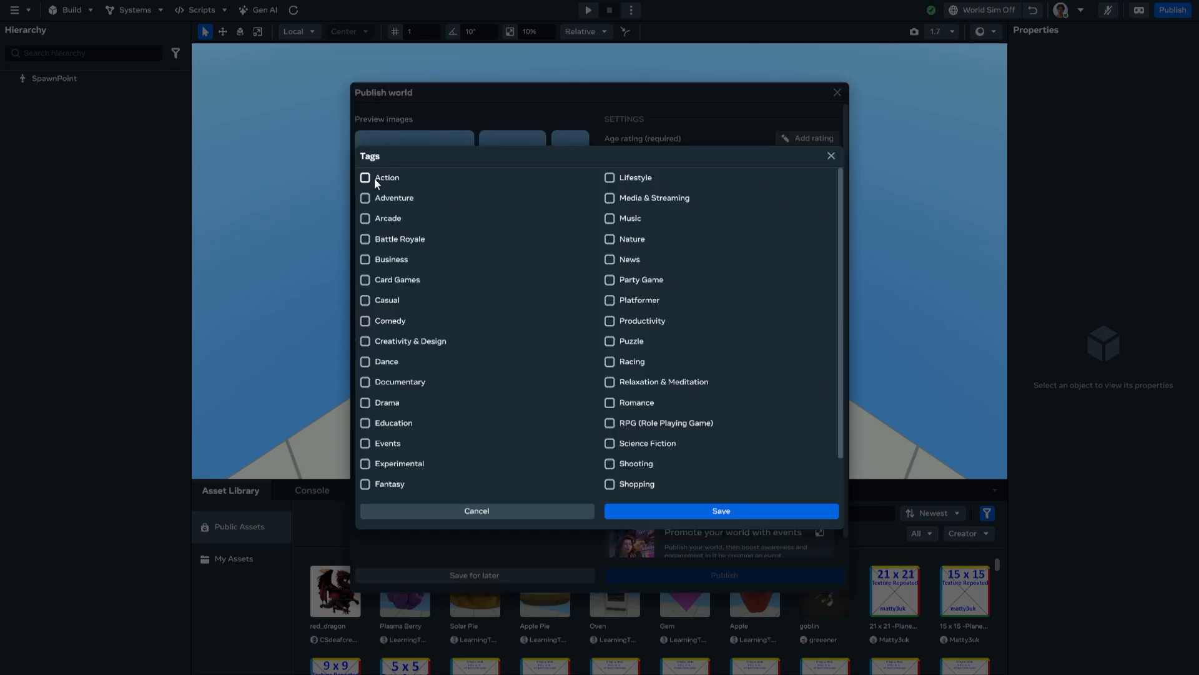
left_click(727, 509)
Complete the world's age rating survey, setting the intended audience to General audience with people of all ages
left_click(815, 138)
scroll(518, 324, "down", 5)
left_click(536, 436)
scroll(646, 434, "up", 3)
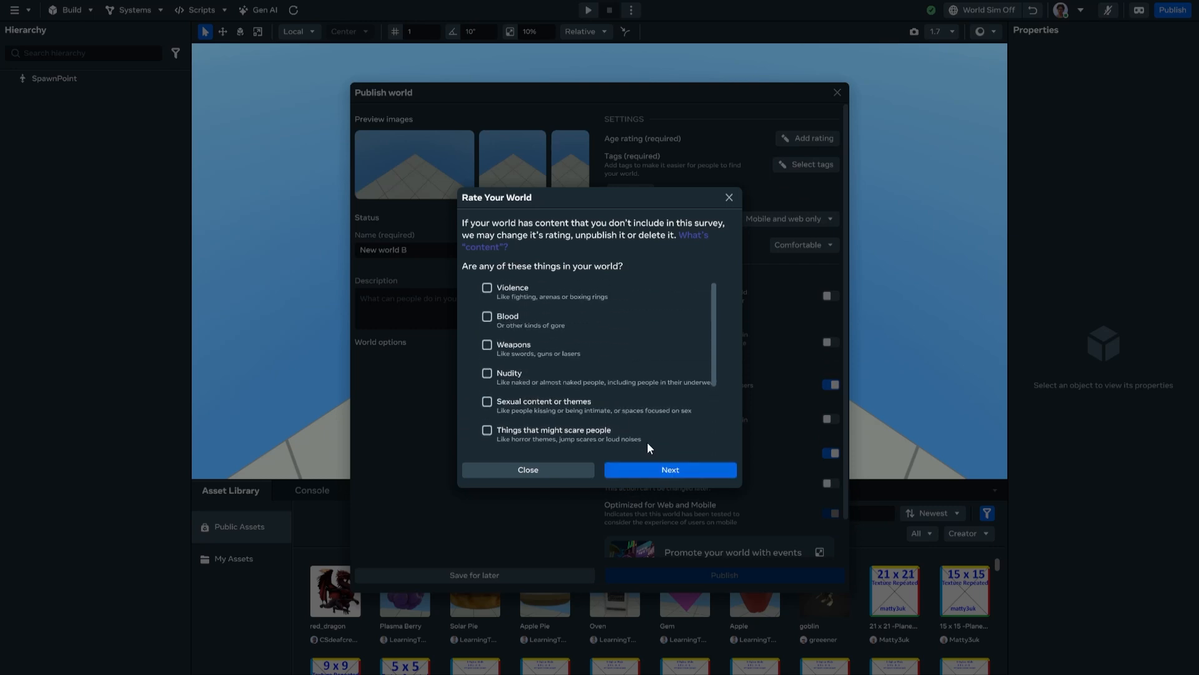
left_click(660, 471)
left_click(516, 331)
left_click(557, 351)
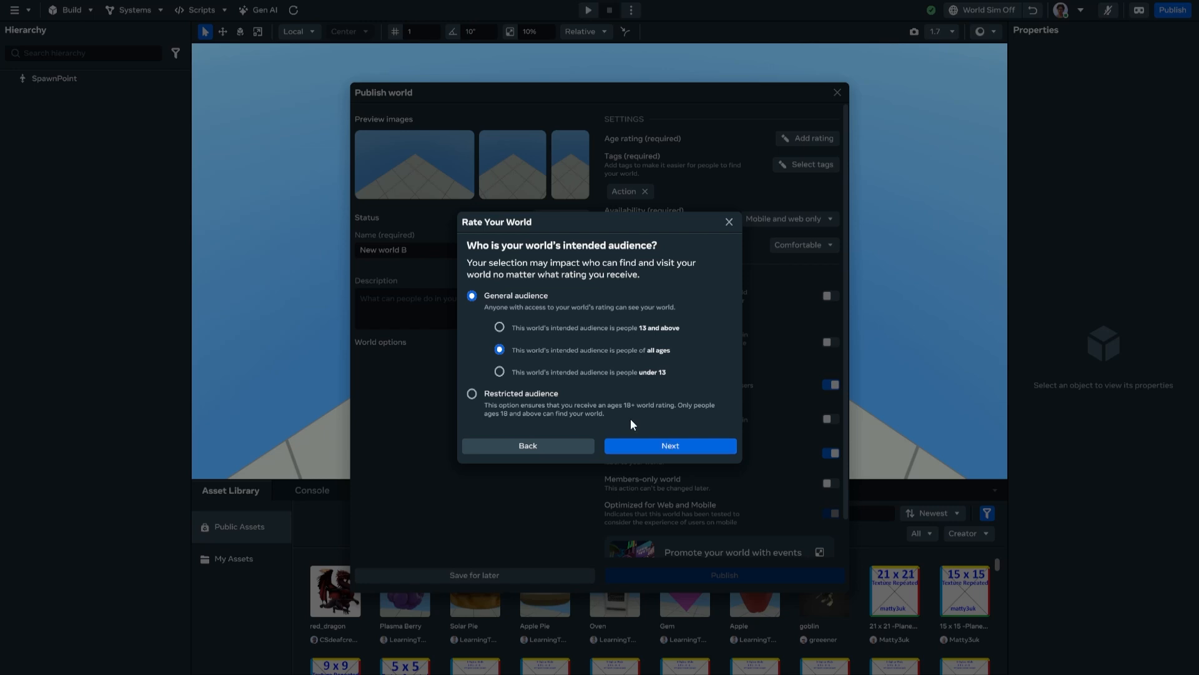
left_click(677, 444)
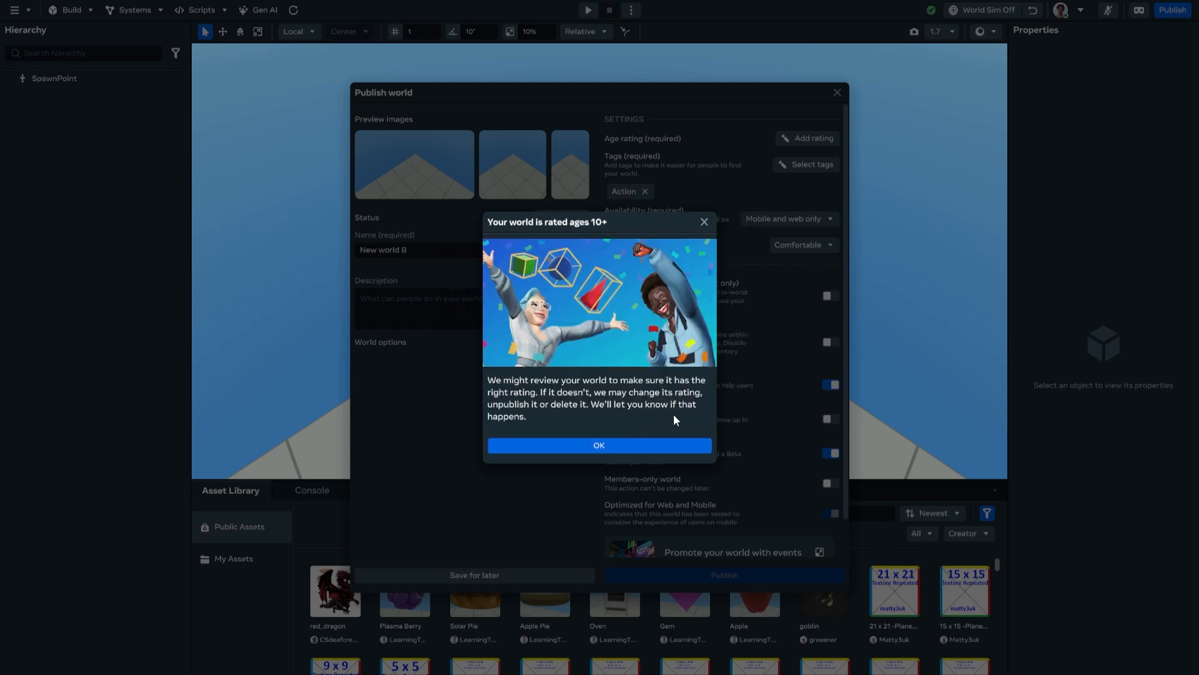
left_click(601, 444)
Publish New world B with an empty description, dismissing the warning about too few changes
scroll(656, 393, "down", 1)
left_click(459, 272)
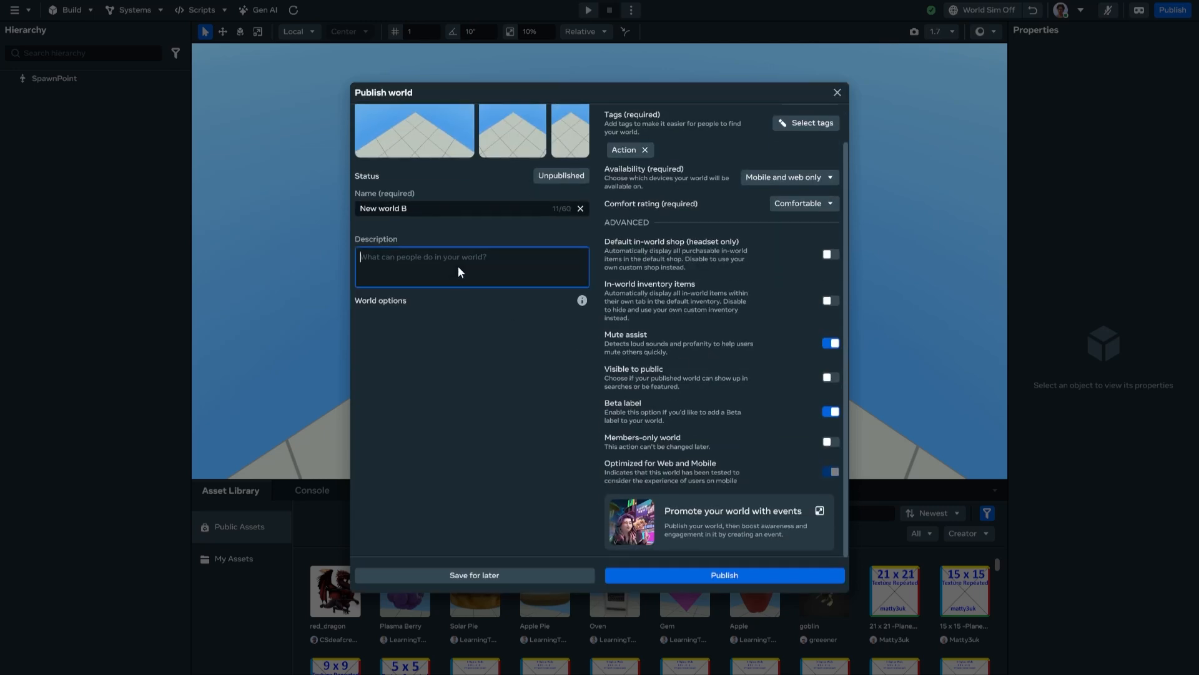
left_click(712, 575)
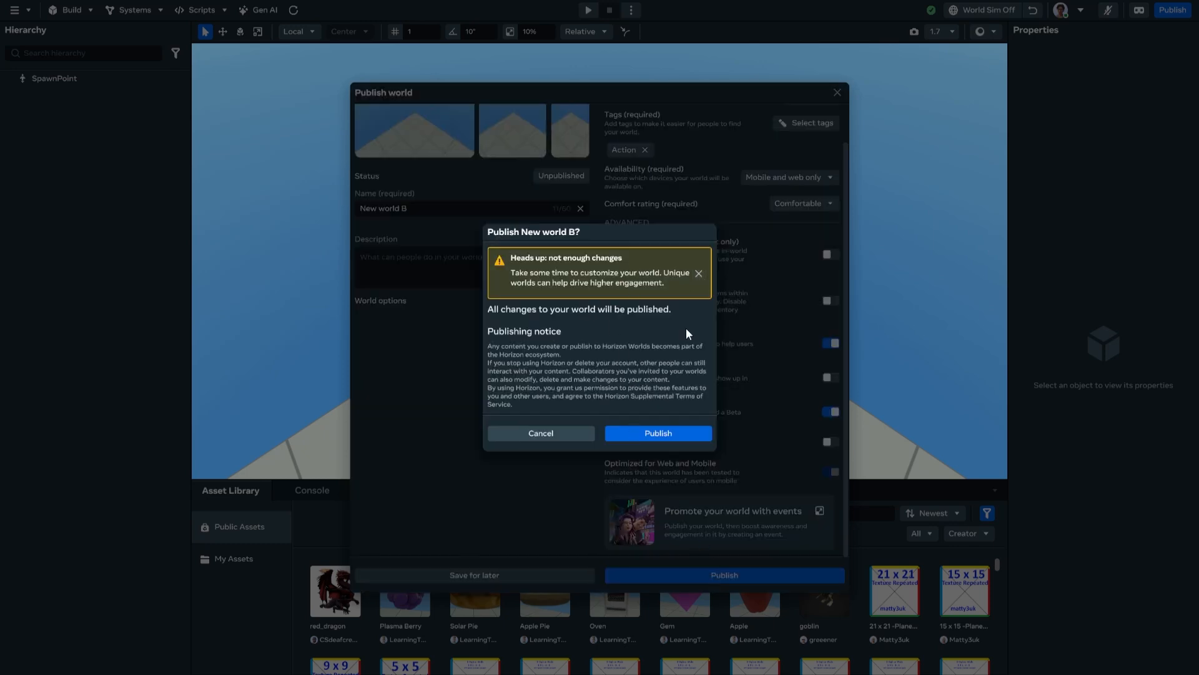
left_click(668, 431)
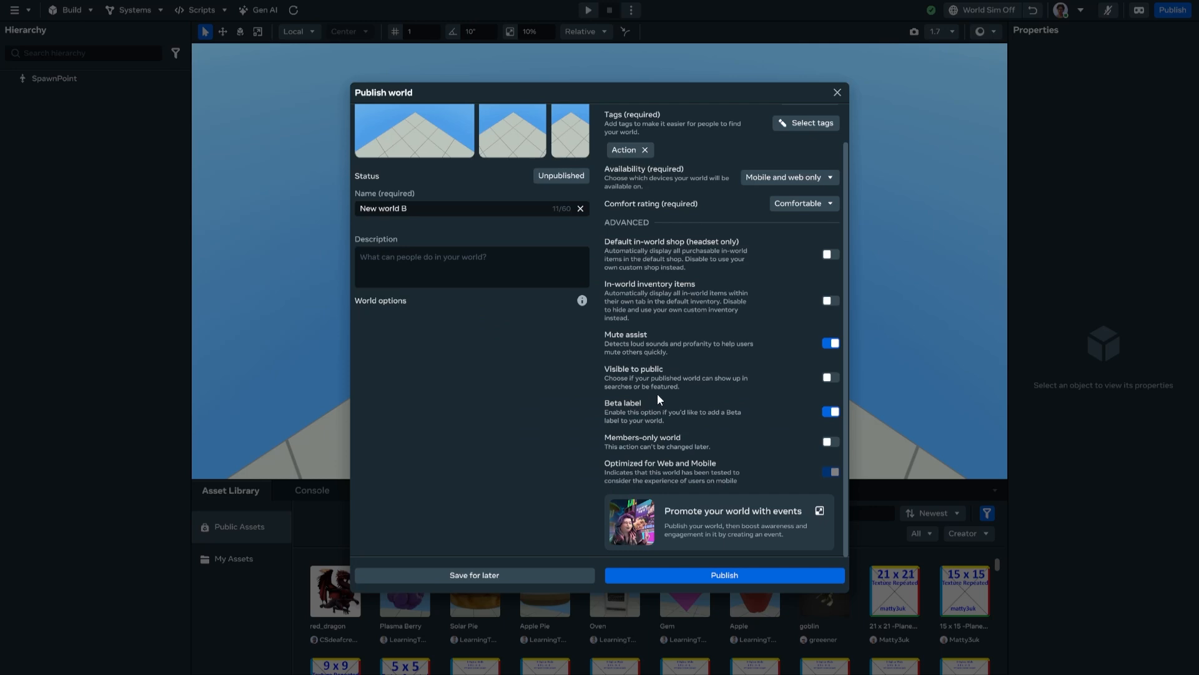
scroll(666, 382, "up", 2)
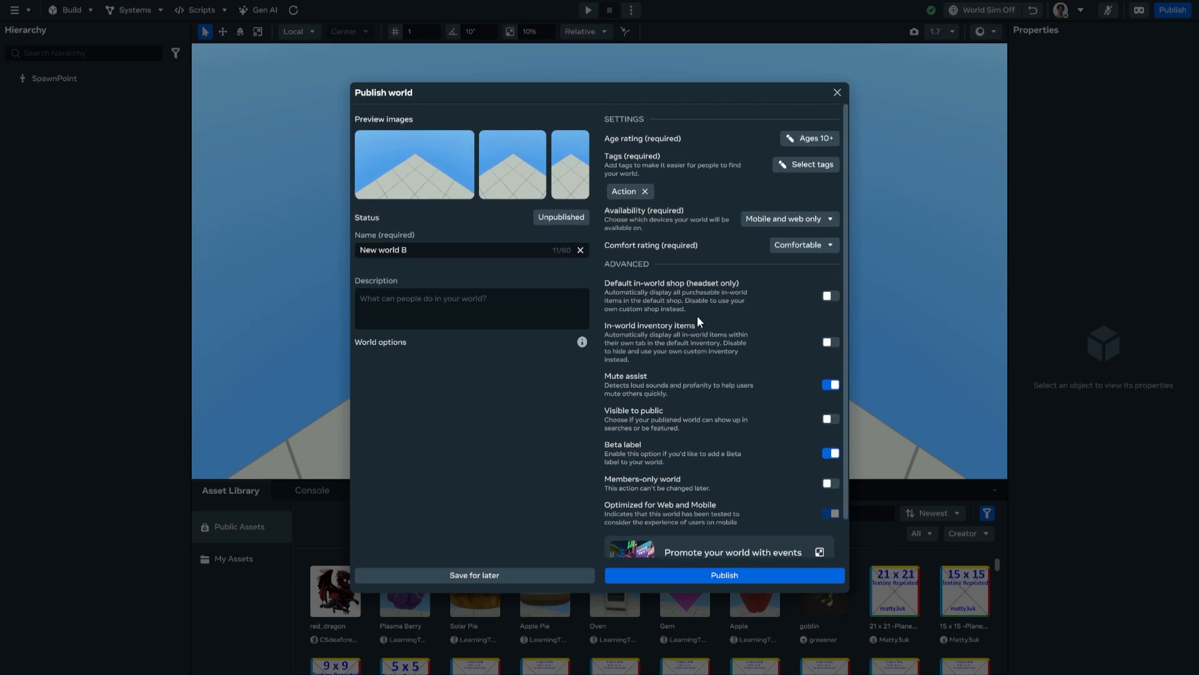
scroll(697, 316, "down", 1)
left_click(684, 571)
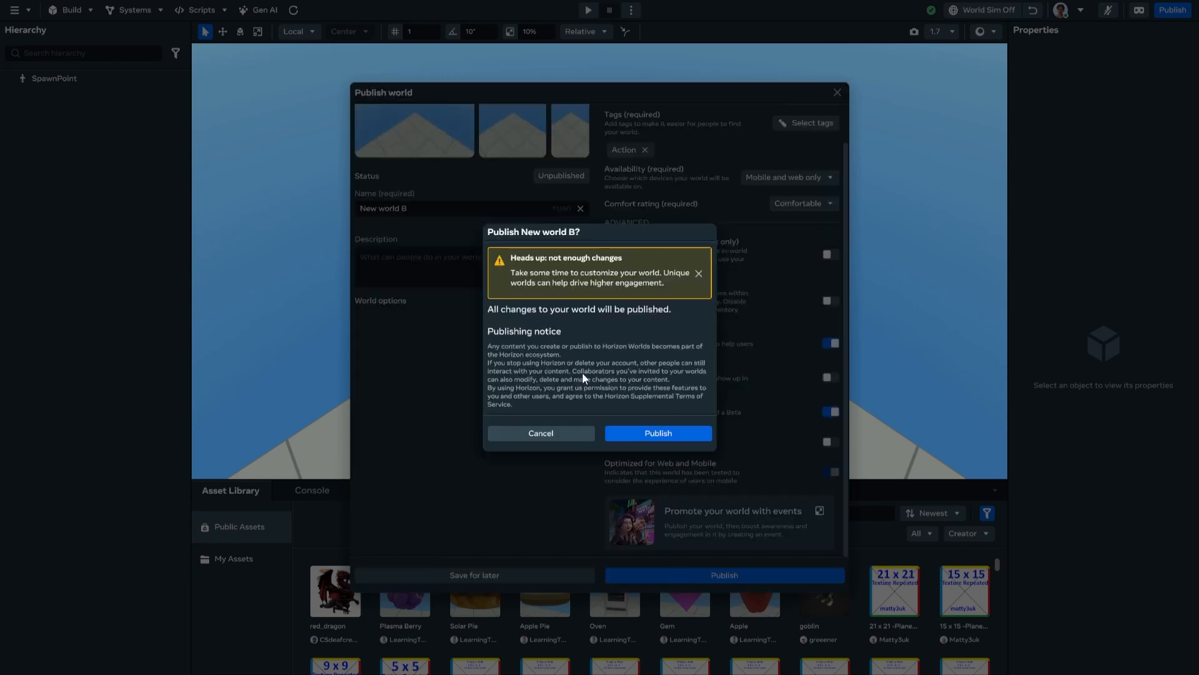
left_click(699, 273)
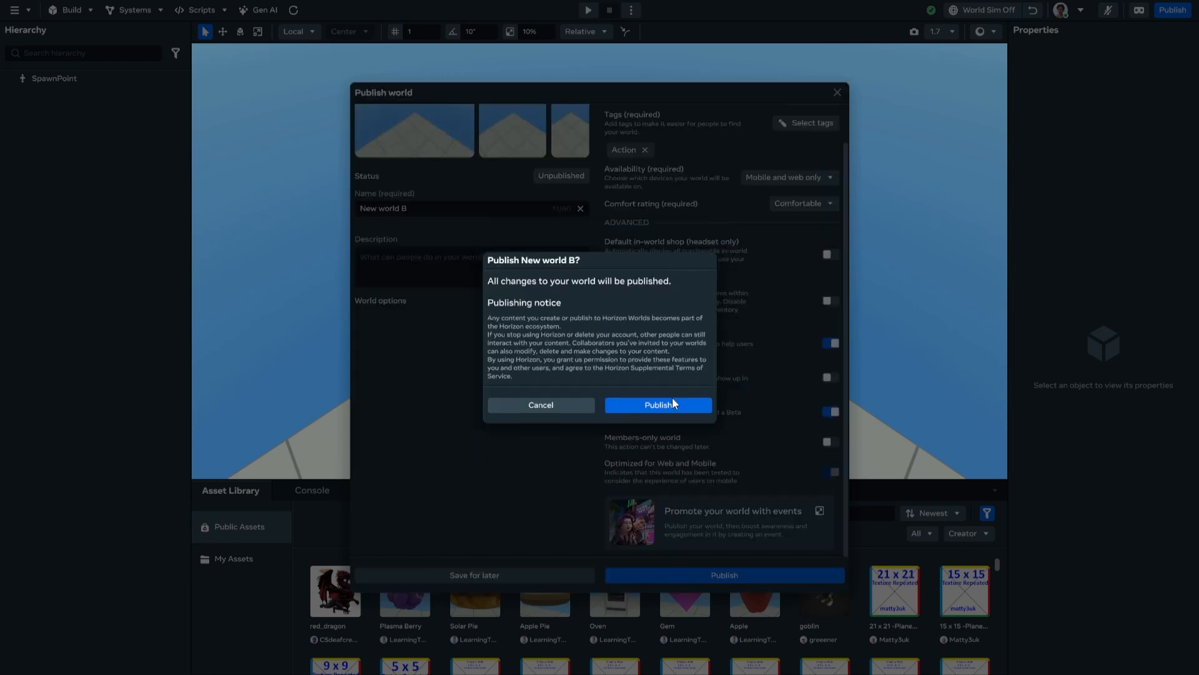
left_click(667, 403)
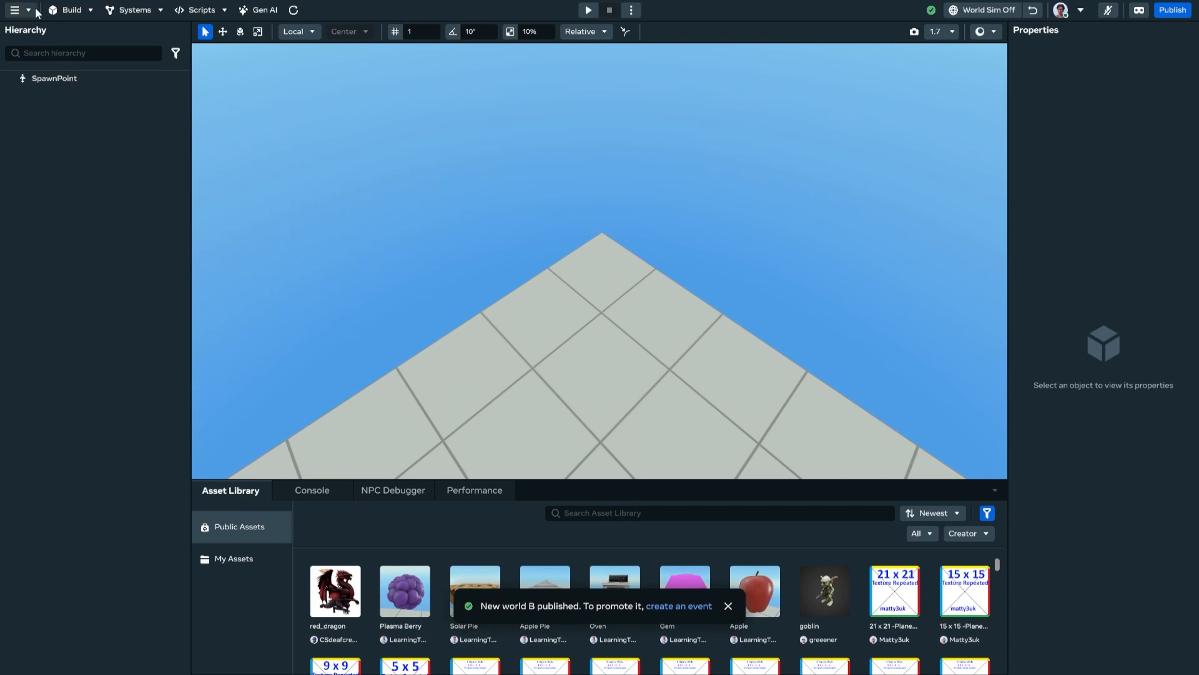
Reopen the publishing settings of New world B to check its publication status and options
left_click(15, 10)
left_click(34, 115)
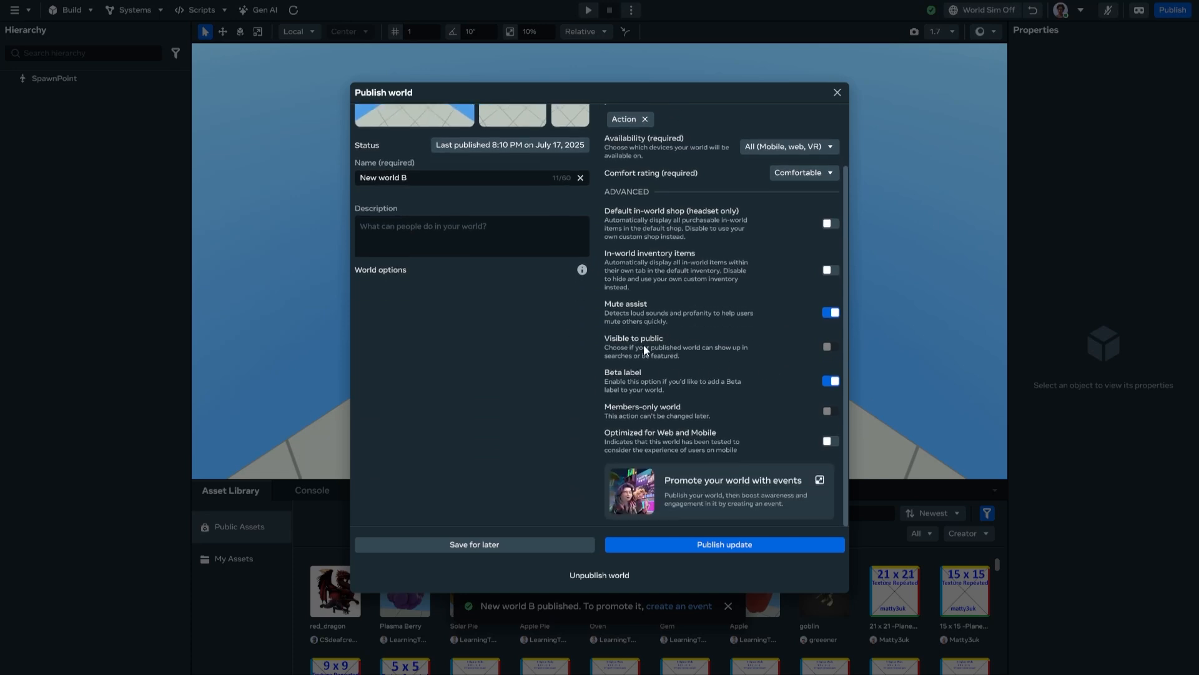
scroll(662, 344, "up", 2)
scroll(723, 358, "down", 2)
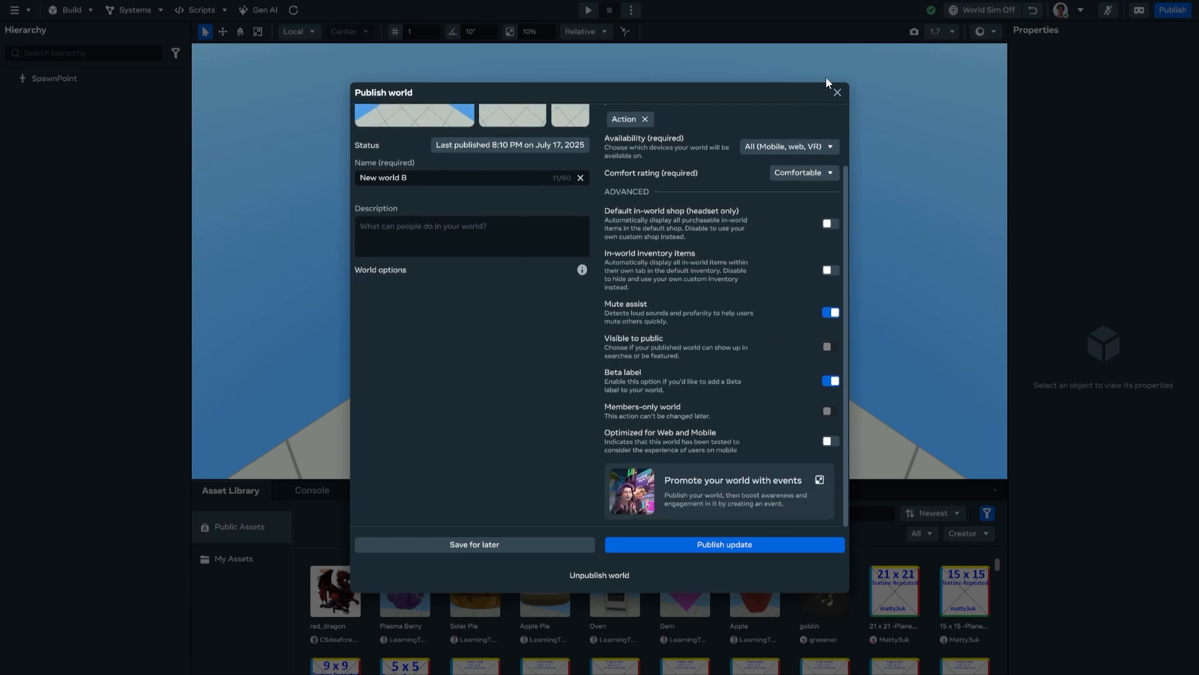
left_click(837, 92)
Shut down the server of New world B and open My First World from Creation Home
left_click(28, 10)
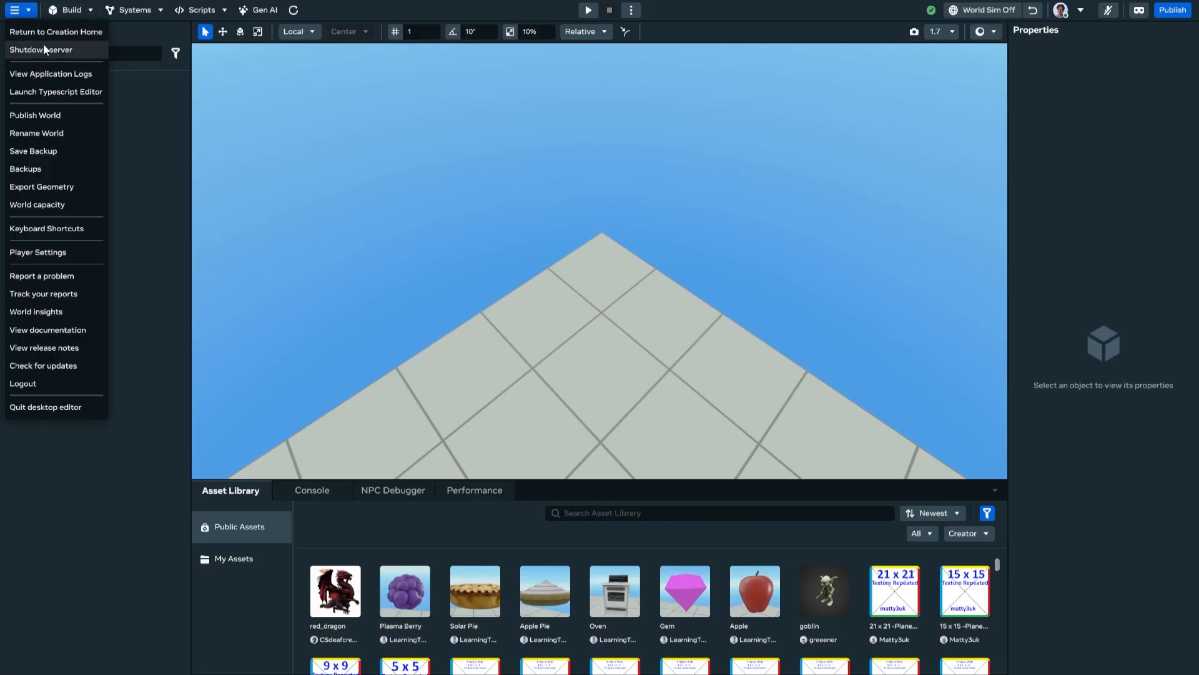
left_click(43, 49)
left_click(691, 366)
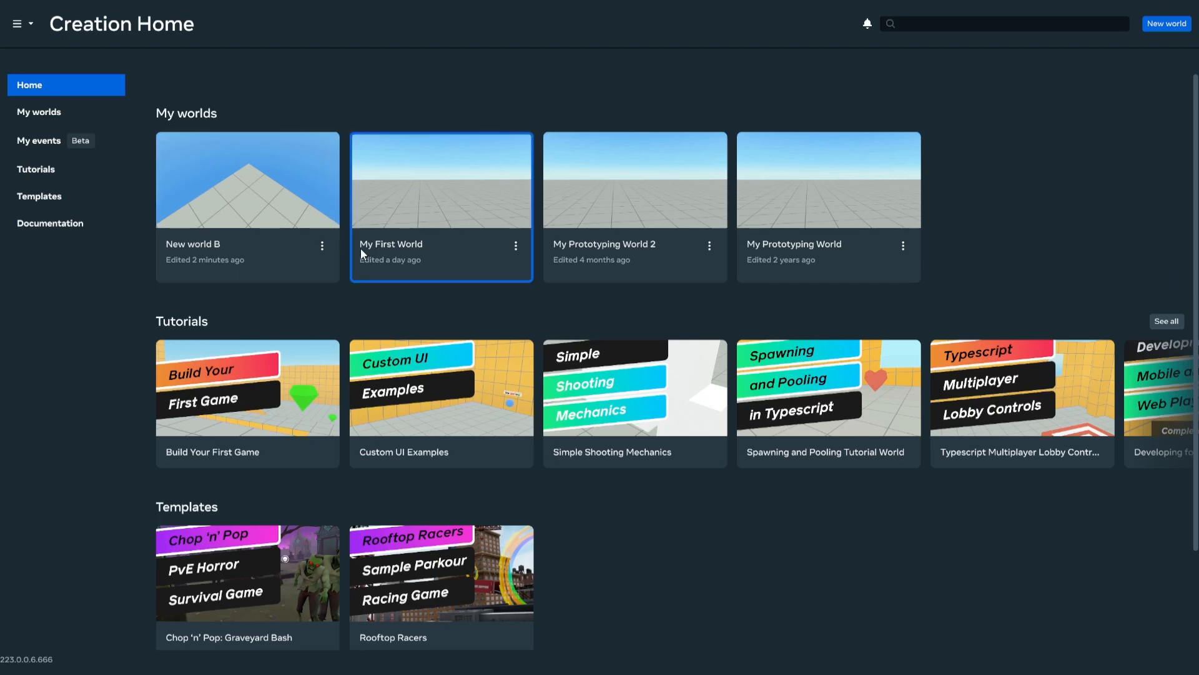
left_click(405, 223)
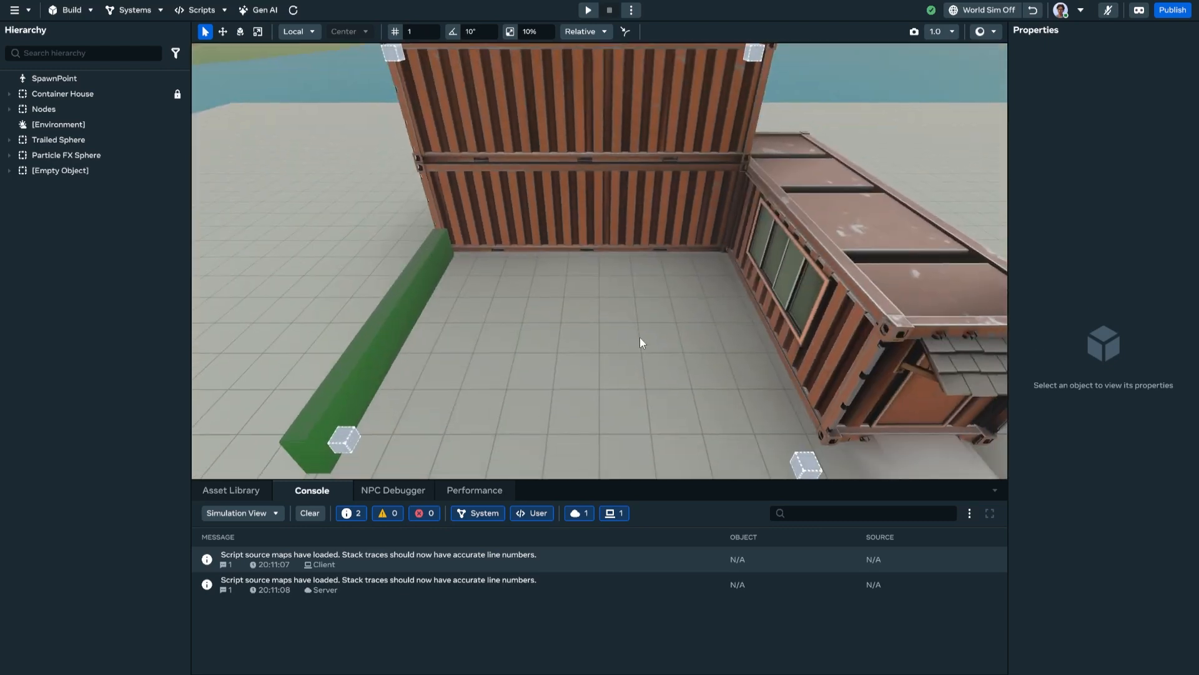
right_click_drag(640, 337, 711, 241)
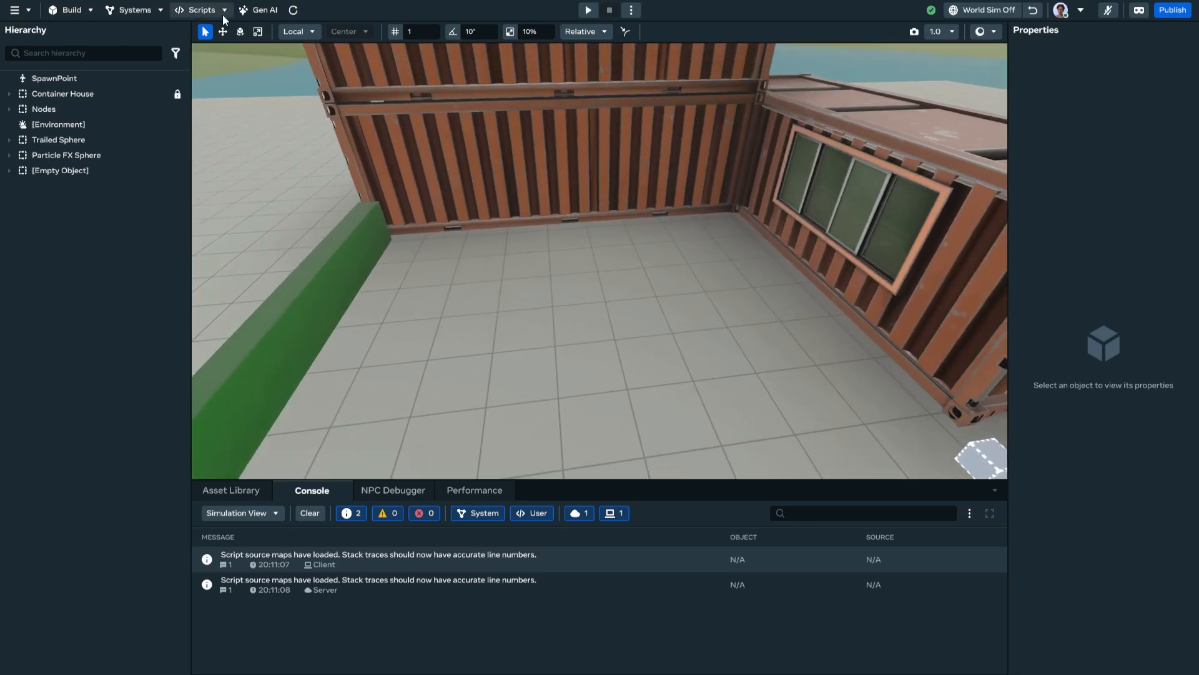
Place a Door gizmo on the floor in front of the container house wall
left_click(84, 14)
left_click(94, 43)
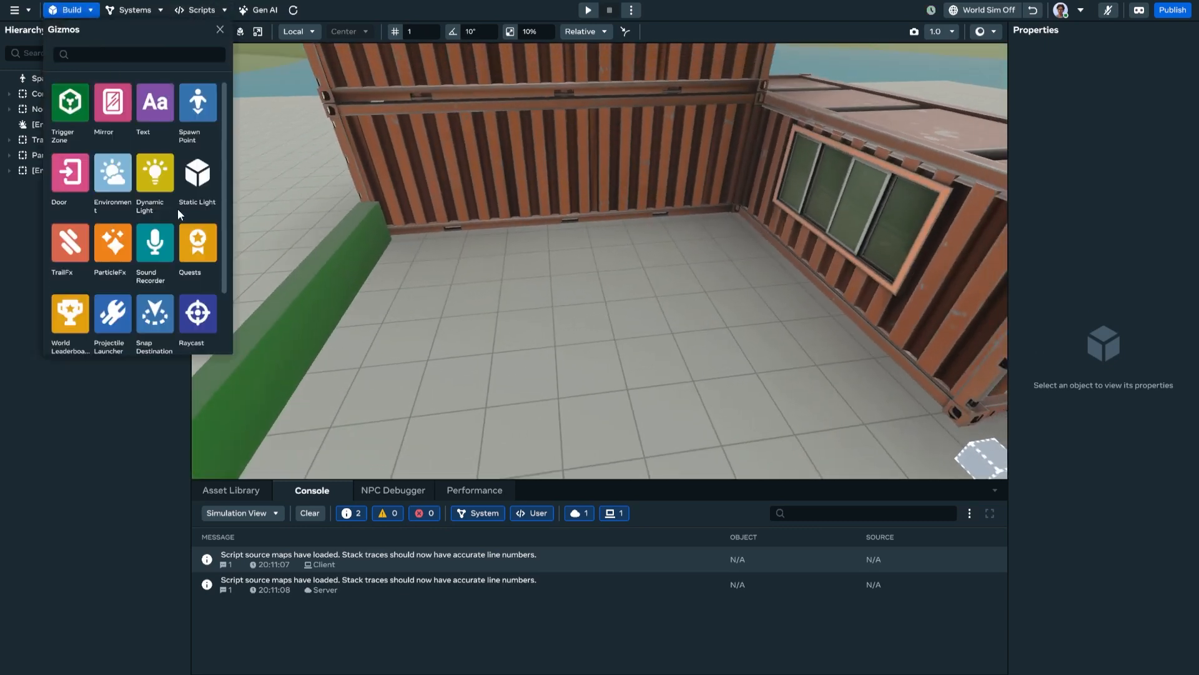
scroll(160, 220, "down", 3)
scroll(139, 264, "up", 4)
left_click_drag(62, 175, 575, 309)
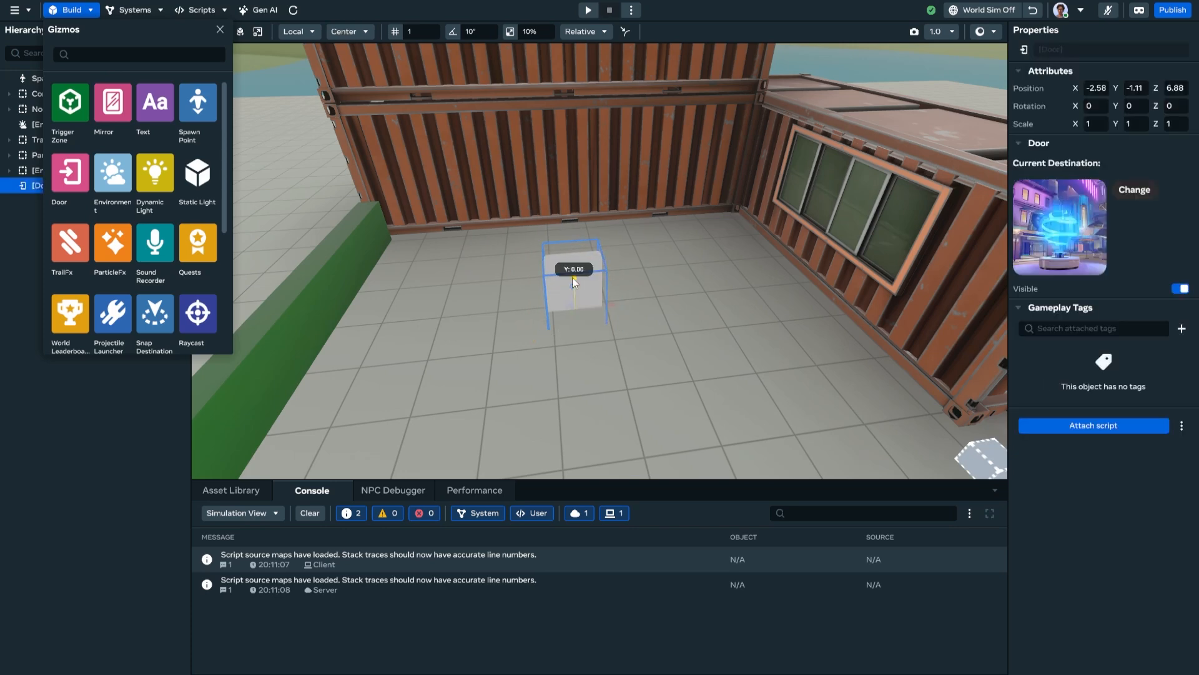
Rotate the door 180° about Y and move it to X -2.58, Y 0.54, Z 7.68
left_click_drag(572, 277, 589, 179)
key("e")
left_click_drag(564, 239, 624, 129)
right_click_drag(611, 164, 666, 185)
key("w")
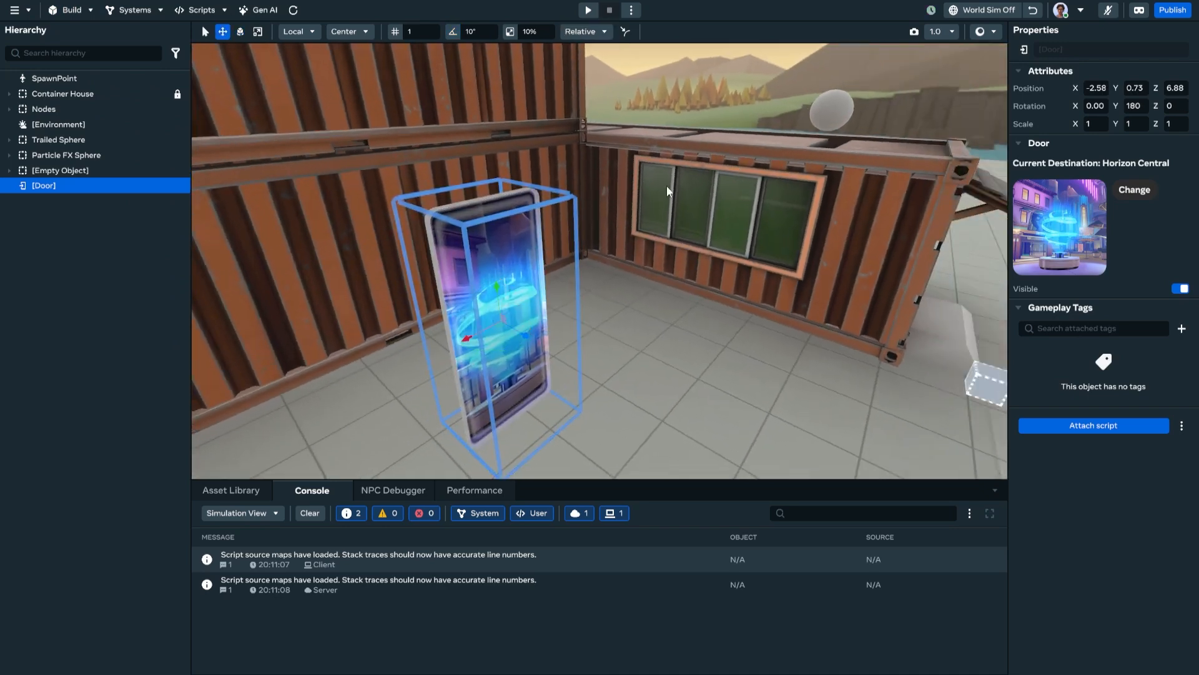
mouse_move(491, 291)
left_mouse_down()
mouse_move(516, 349)
mouse_move(482, 311)
left_mouse_up()
right_click_drag(981, 135, 960, 110)
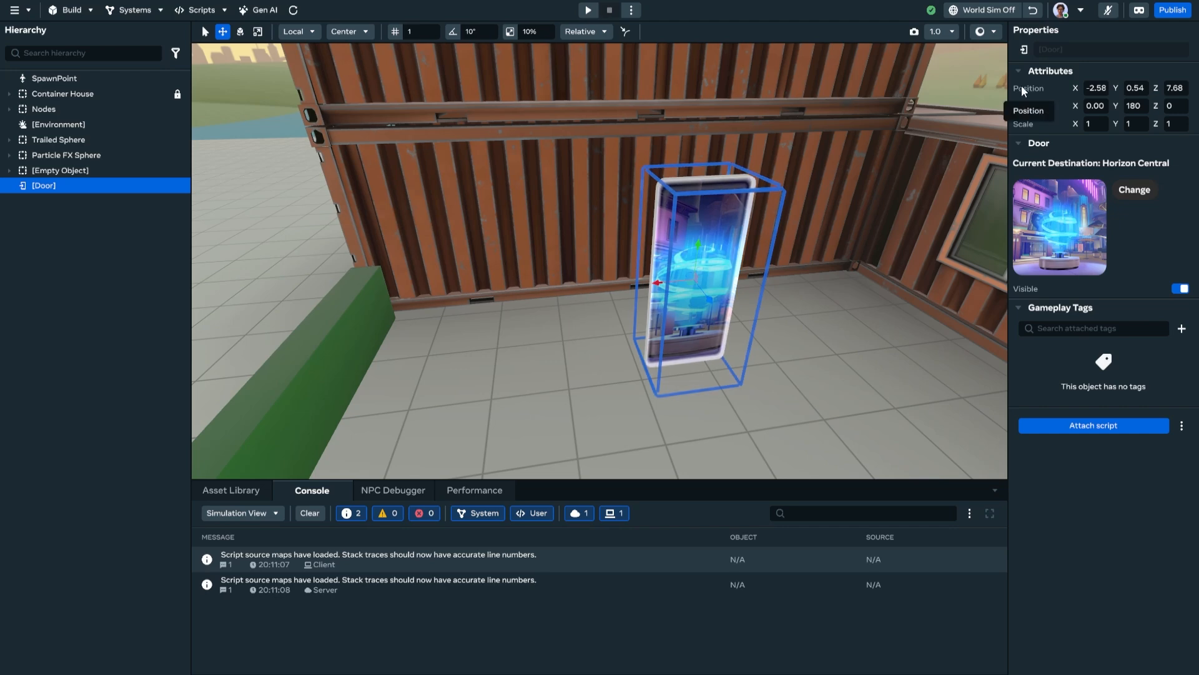
Preview the world from the floor in front of the door and walk the avatar towards it
right_click_drag(596, 235, 750, 437)
right_click(749, 437)
left_click(812, 605)
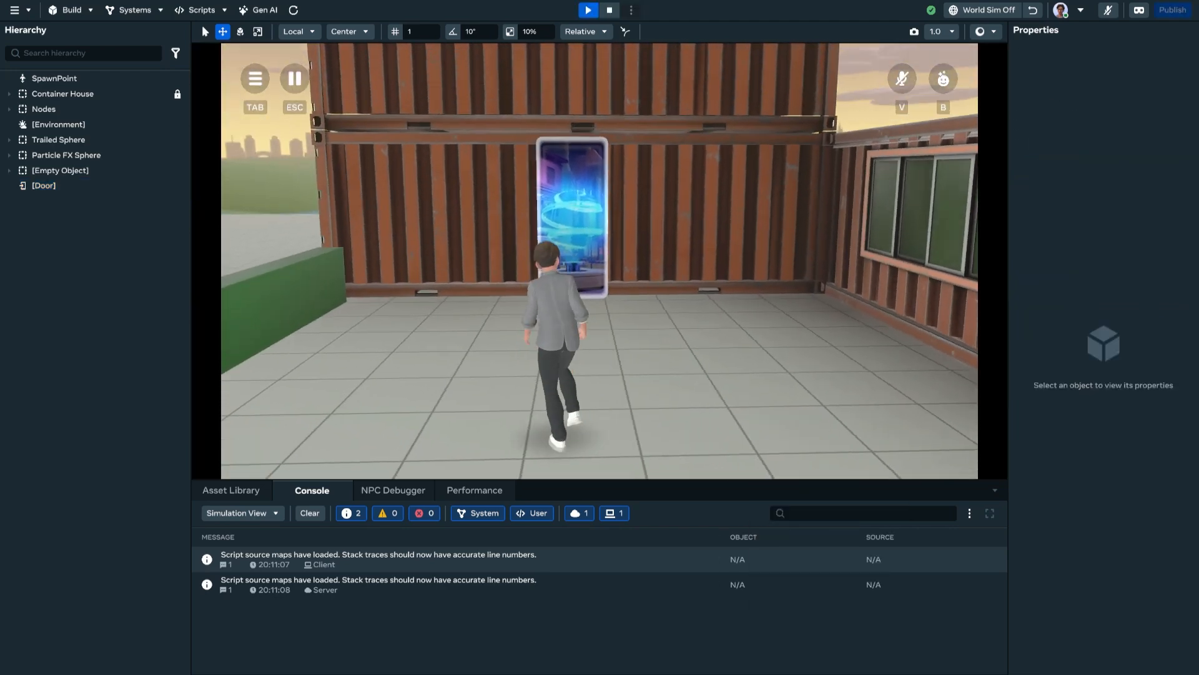
key("w")
key("s")
key("Escape")
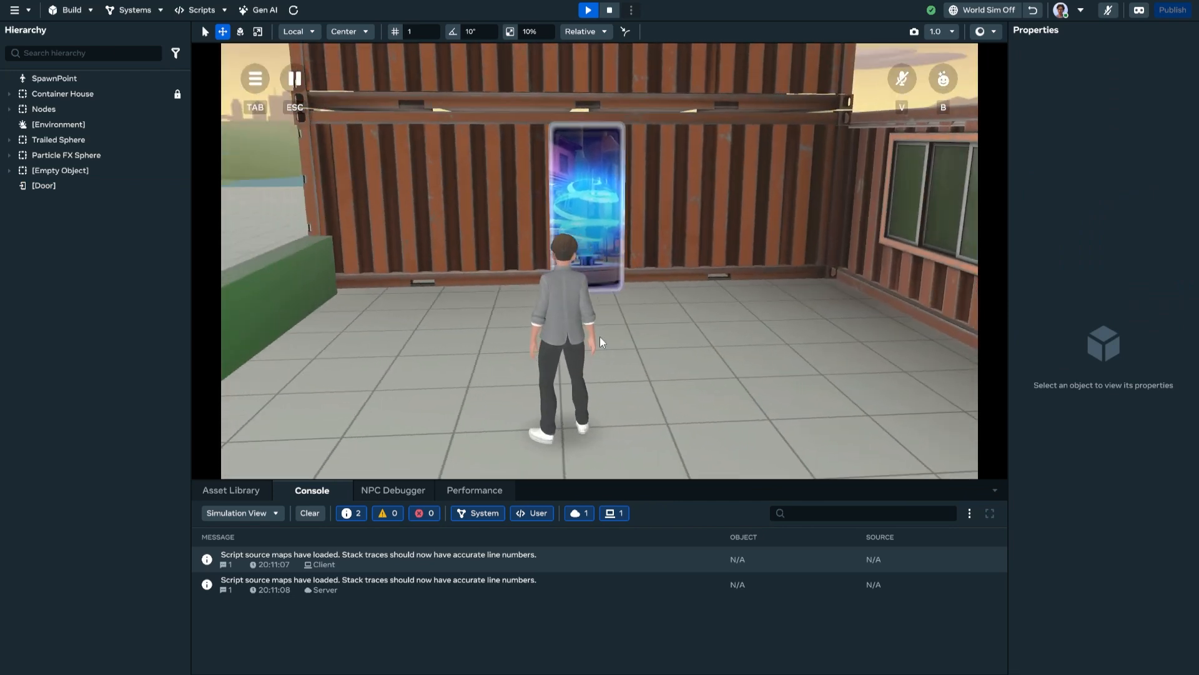
key("w")
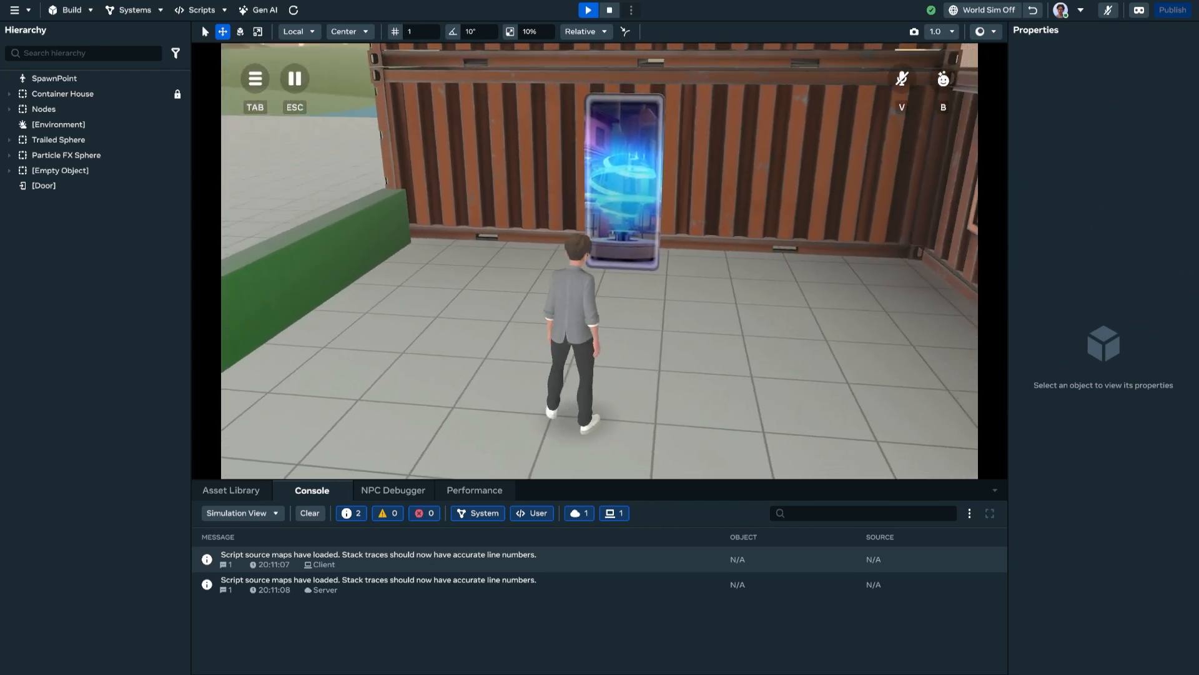
Try to travel through the door to Horizon Central, then end the preview
key("e")
left_click(721, 435)
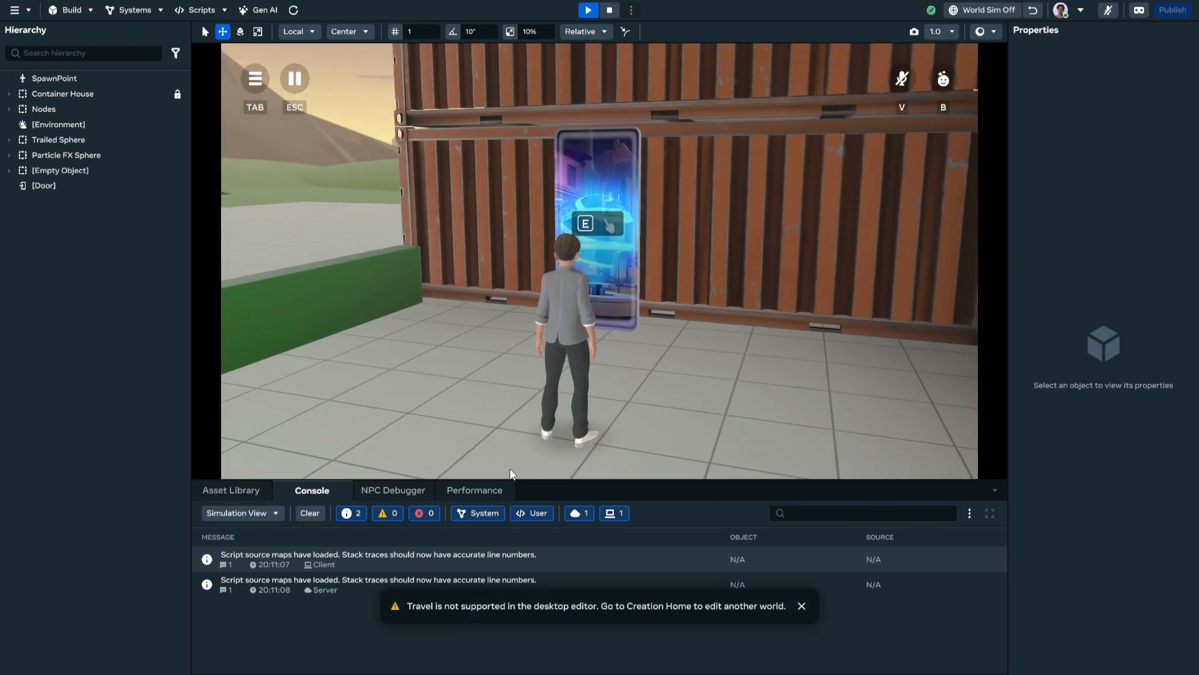
left_click(800, 607)
left_click(662, 456)
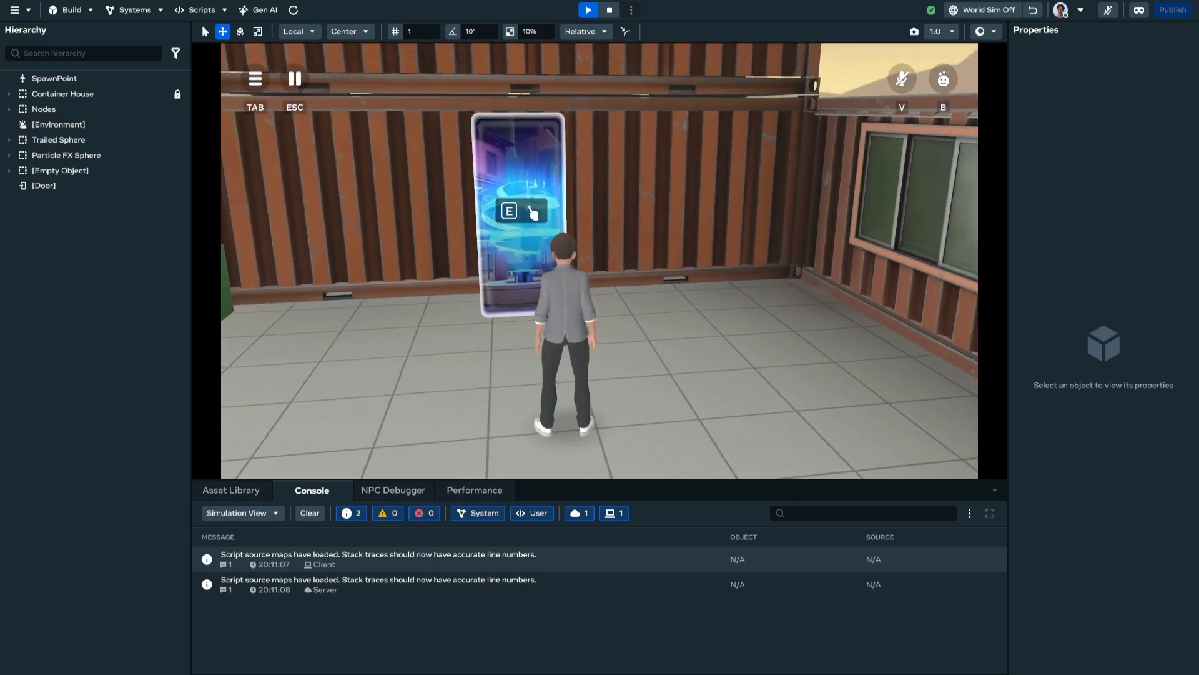
left_click(28, 10)
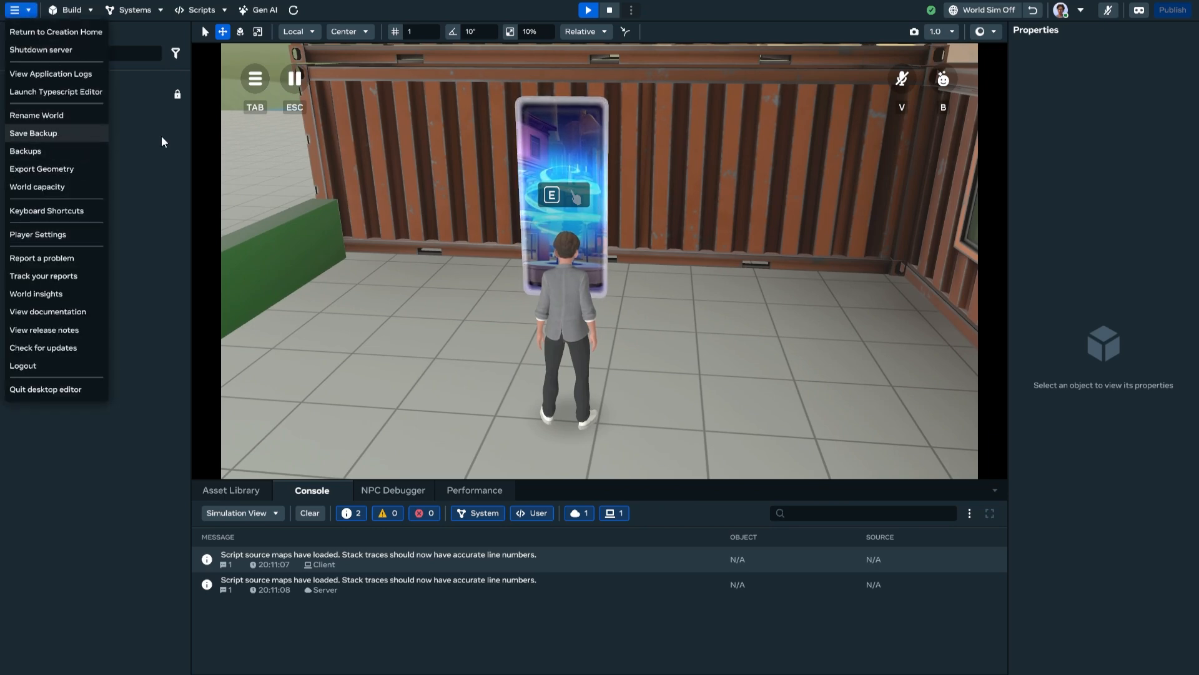
left_click(38, 133)
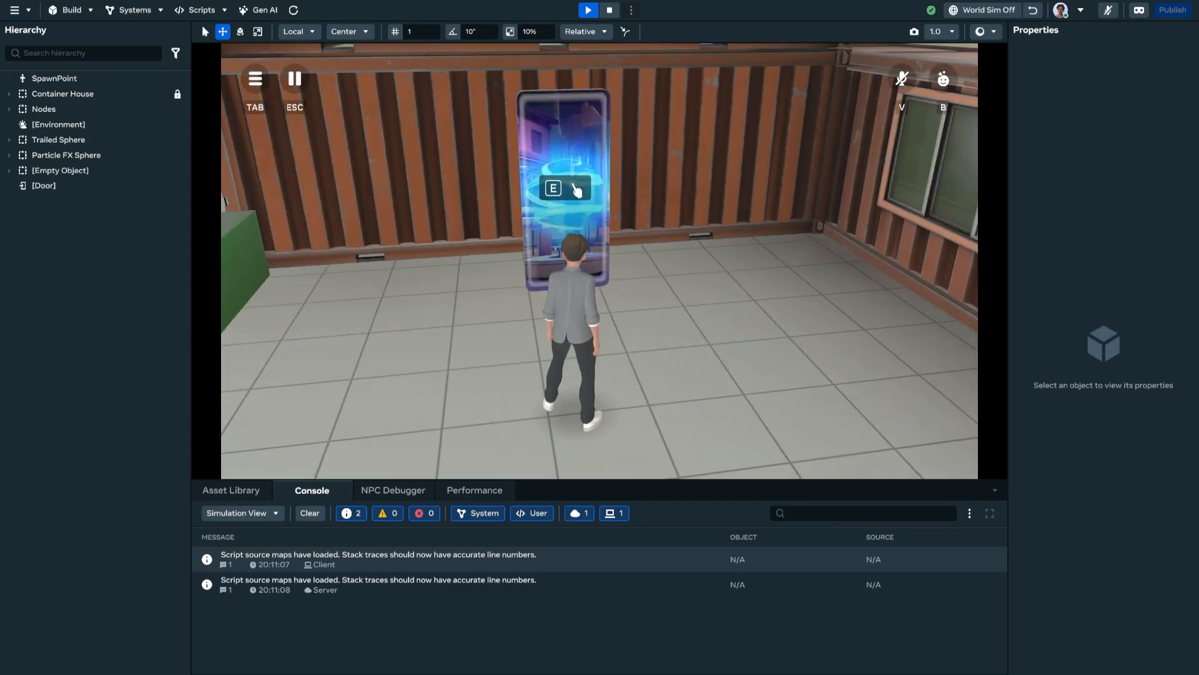
key("Escape")
Change the door's destination to New world B from the worlds you own or collaborate on
left_click(492, 206)
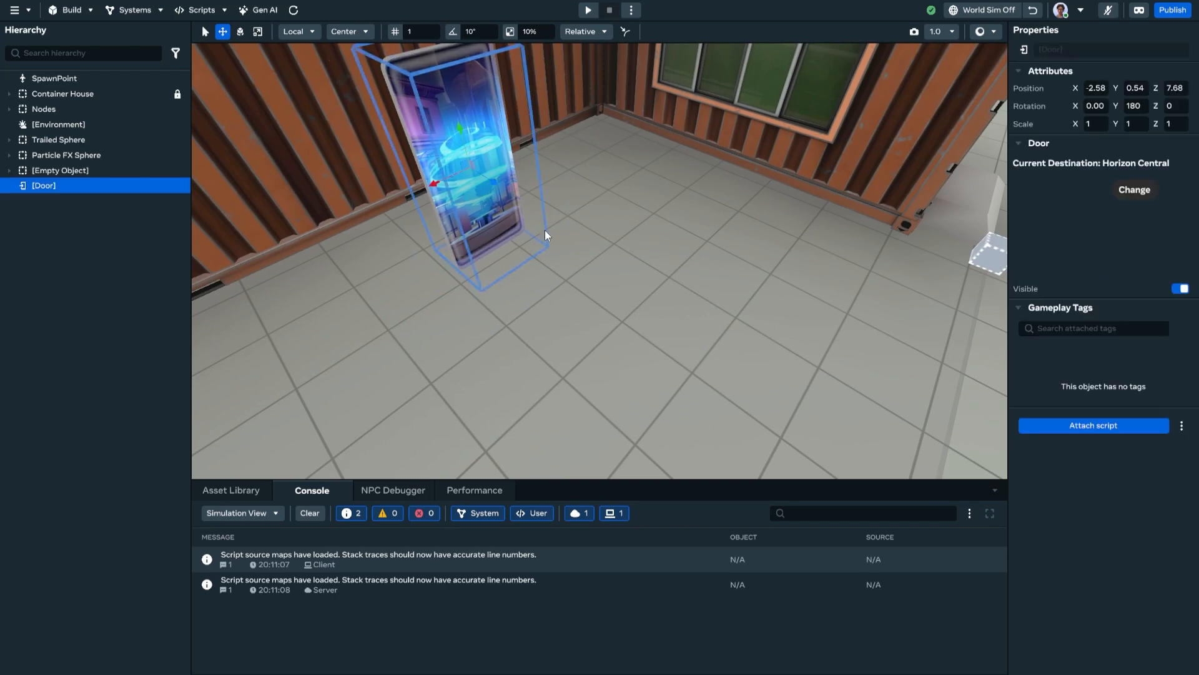
key("f")
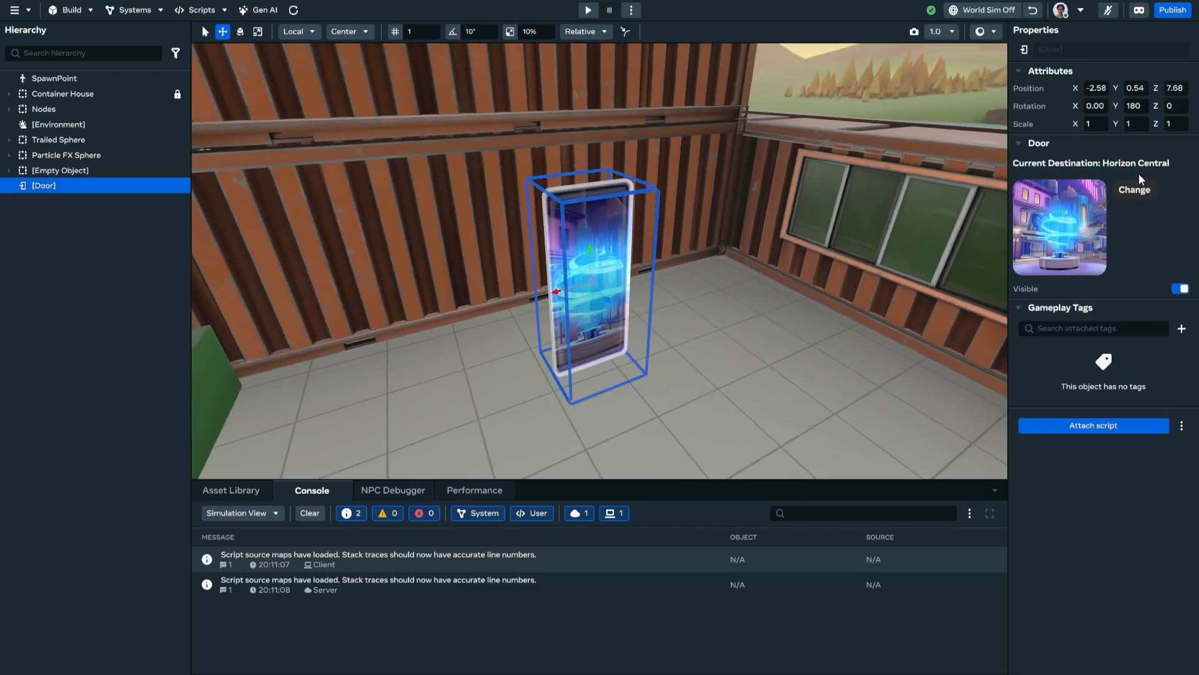
left_click(1132, 190)
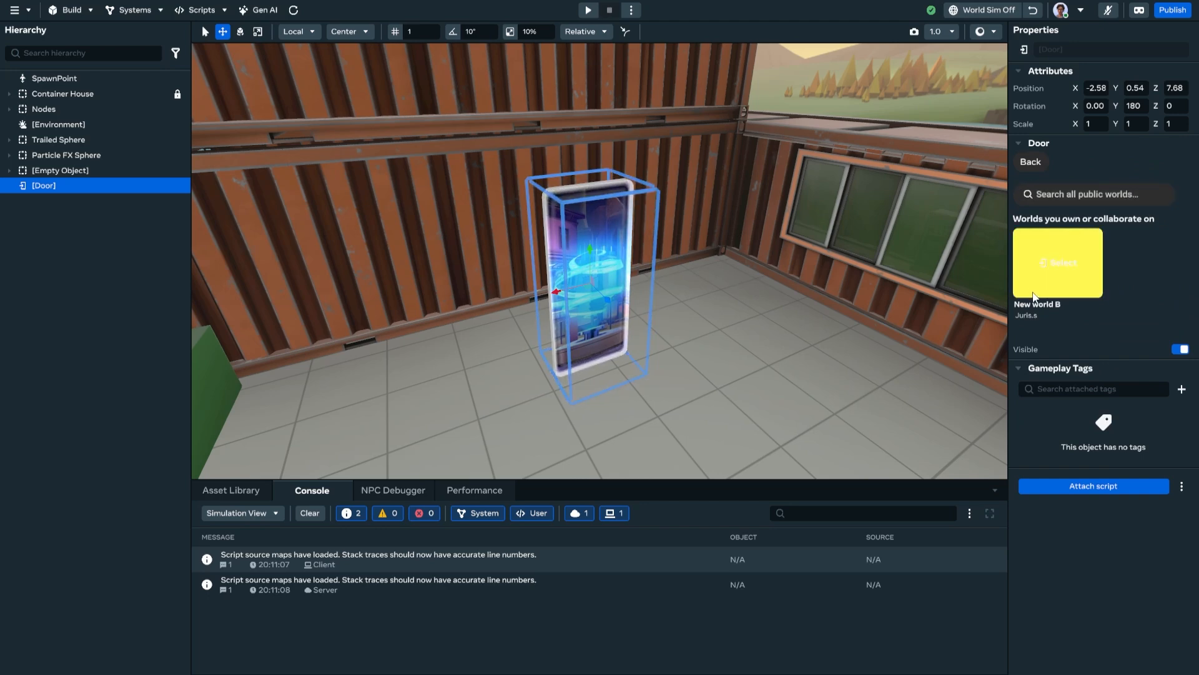
mouse_move(1077, 298)
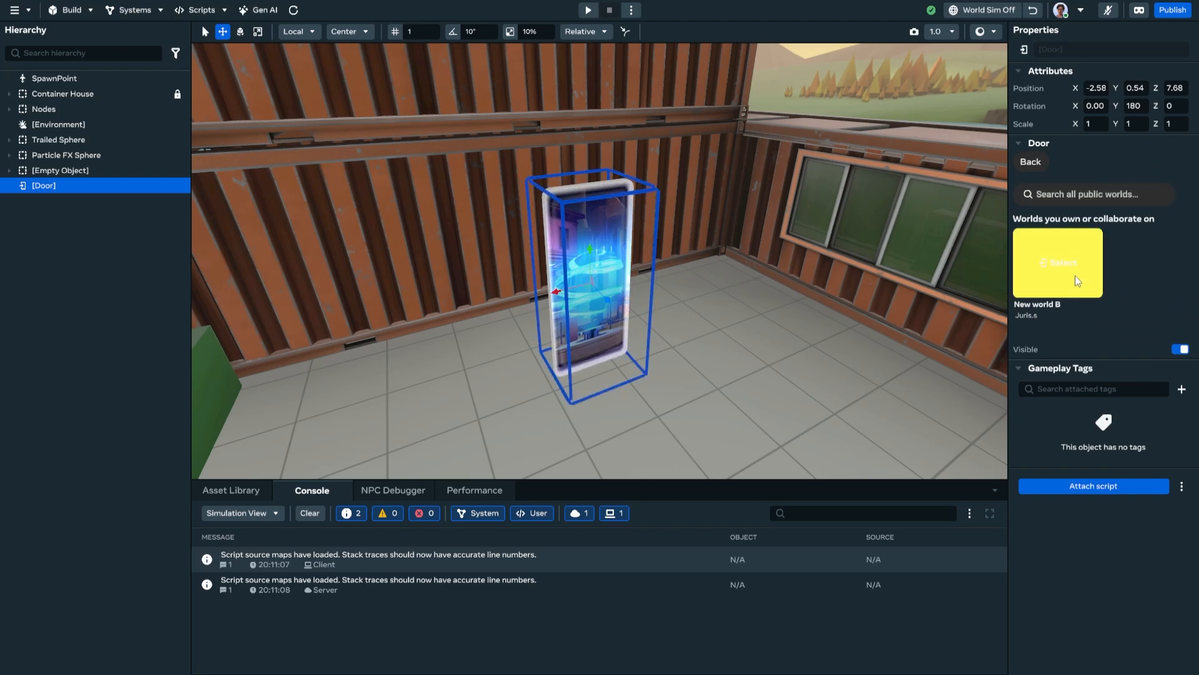
left_click(1063, 276)
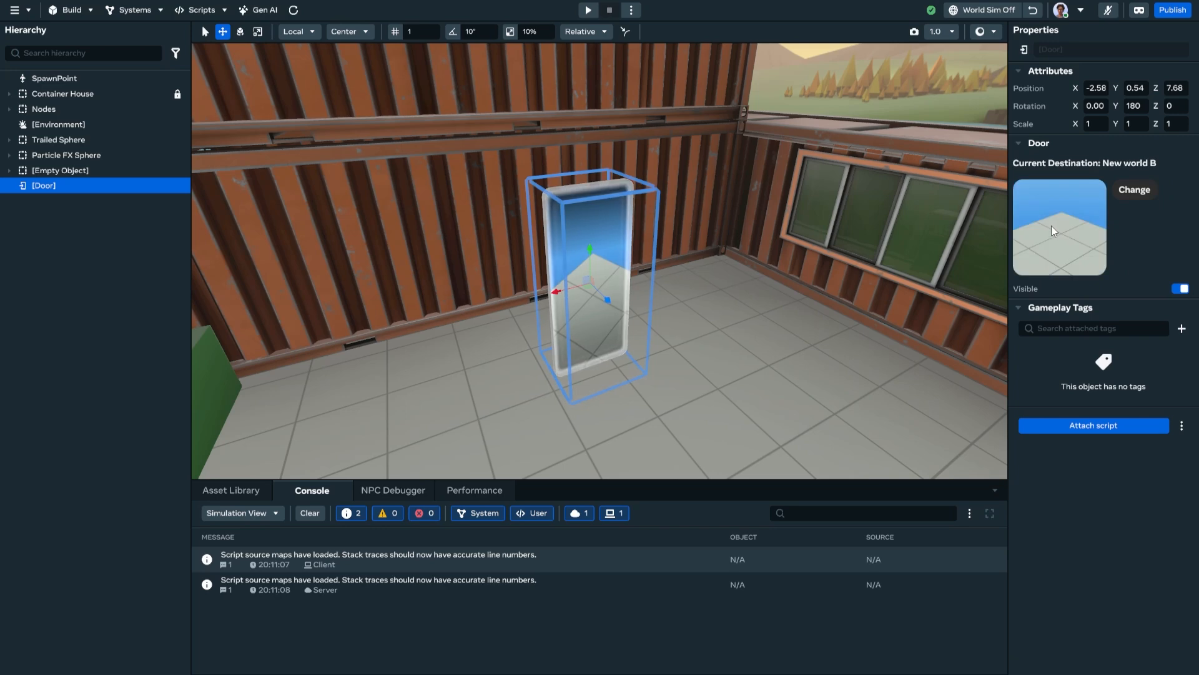
Switch the door's visibility off and back on
right_click_drag(848, 230, 851, 223)
left_click(1186, 292)
left_click(1186, 292)
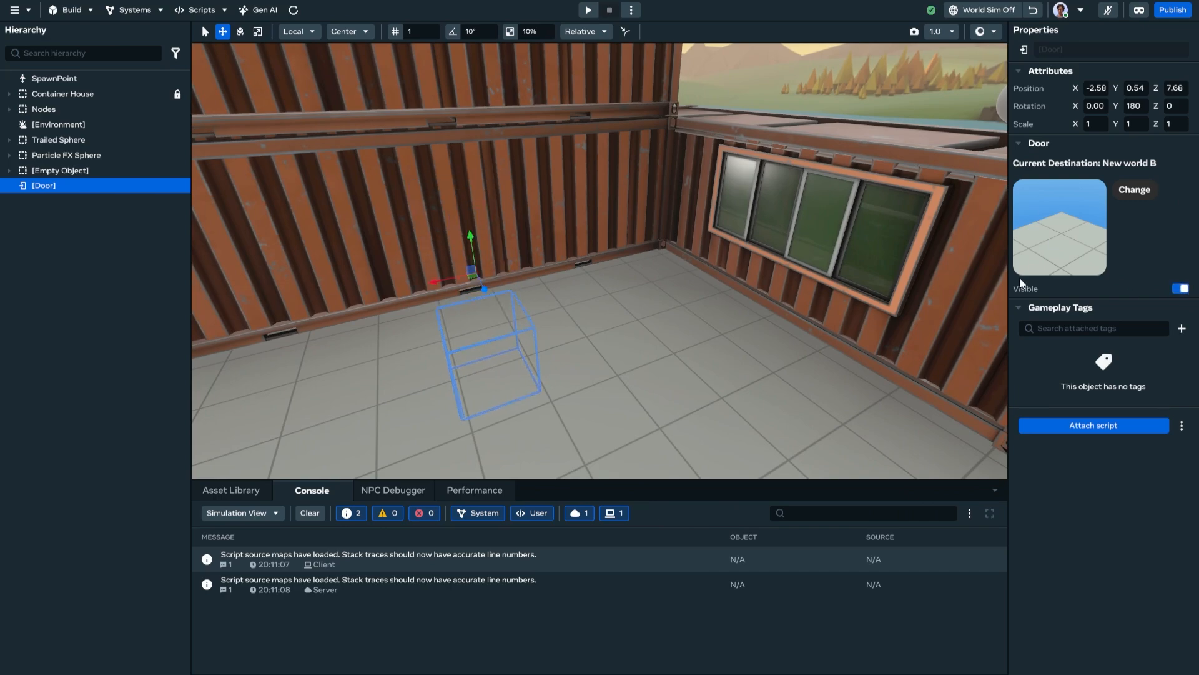
left_click(1186, 290)
Start a preview from the floor near the door and walk the avatar up to it
right_click_drag(974, 253, 685, 292)
right_click_drag(706, 369, 822, 411)
right_click(822, 411)
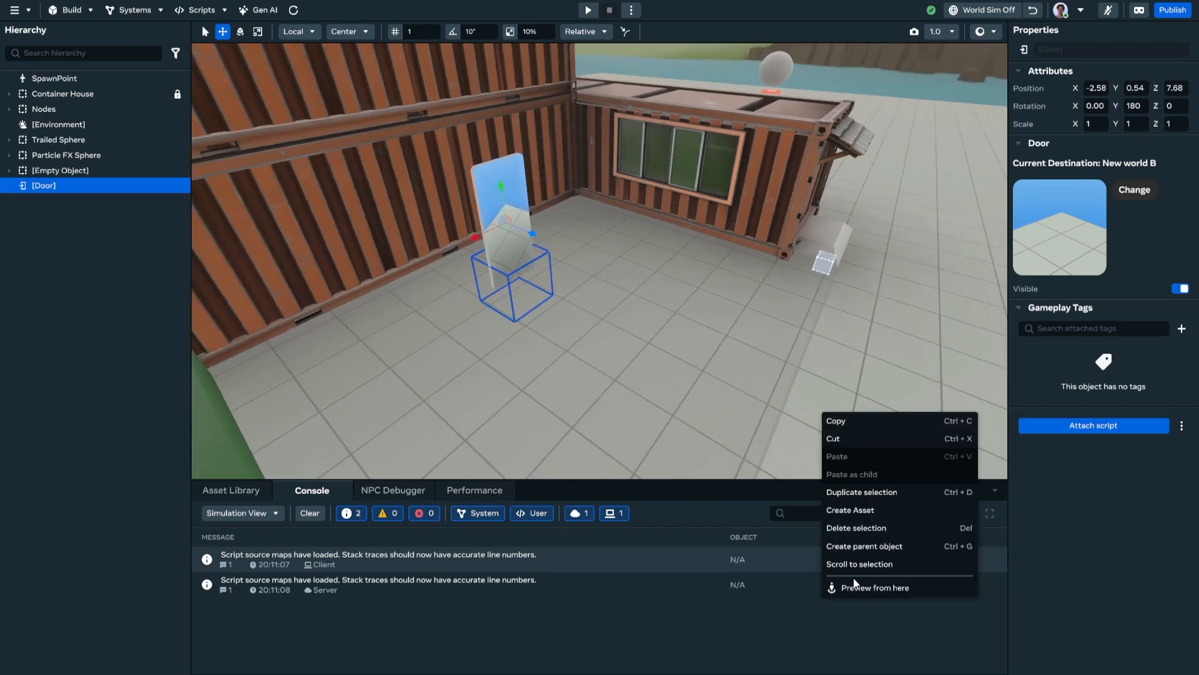
left_click(856, 583)
key("w")
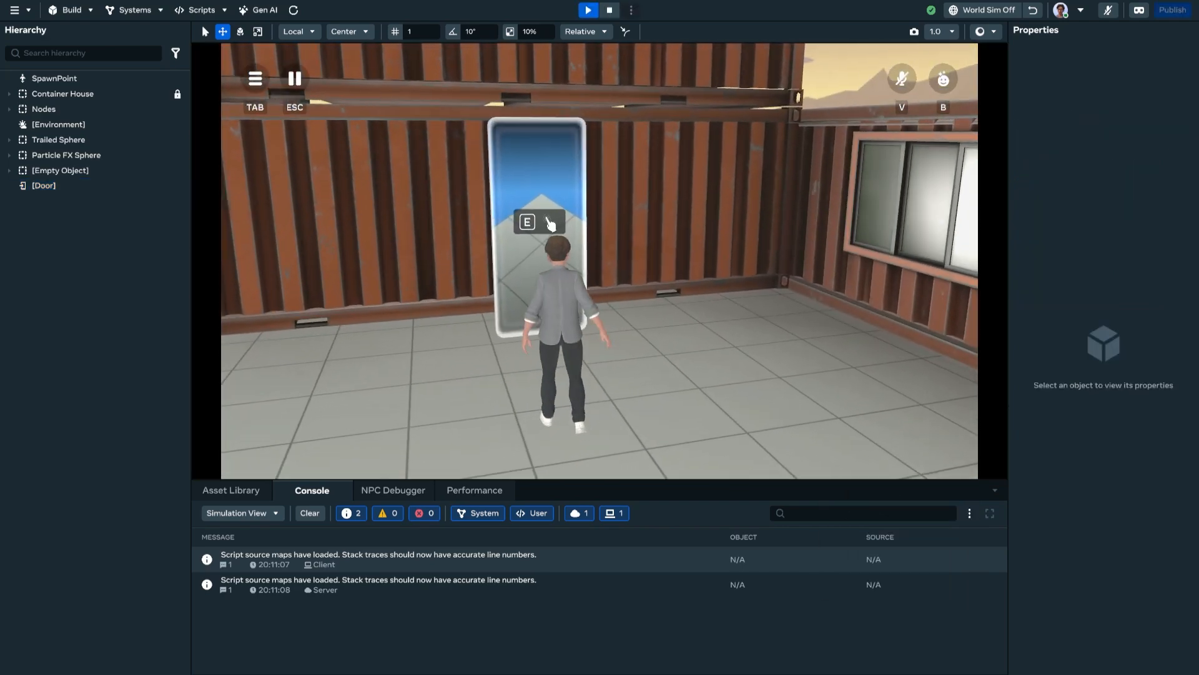
key("a")
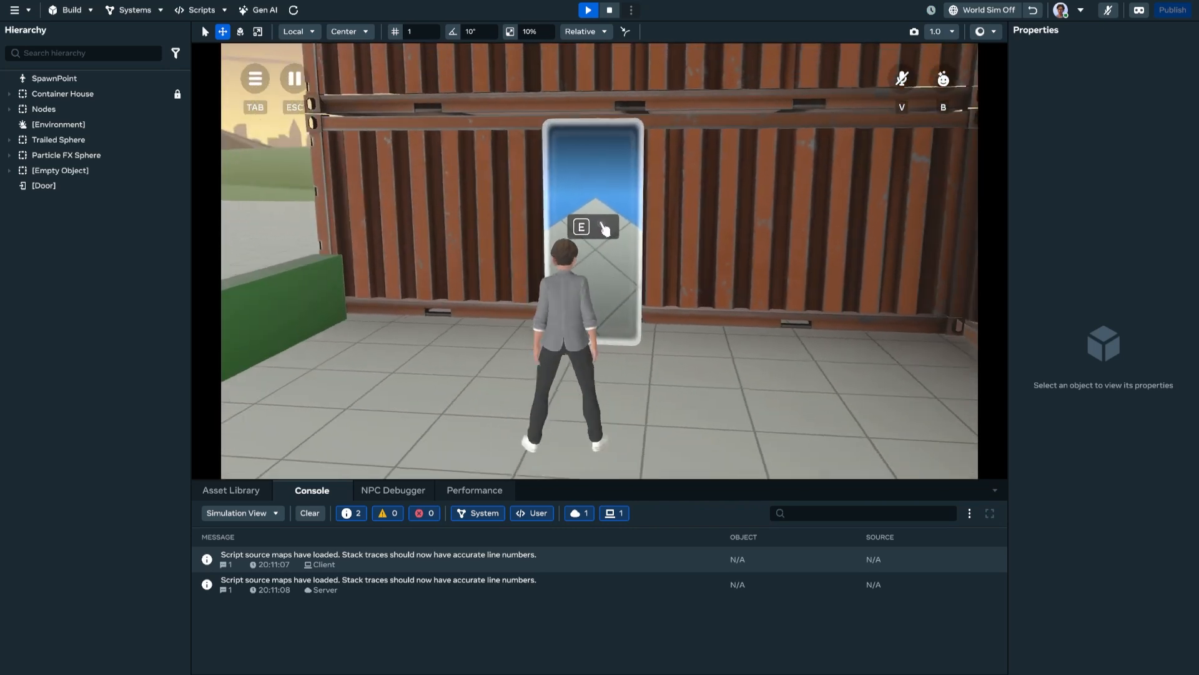
Interact with the door to try travelling to New world B, and end the preview
key("e")
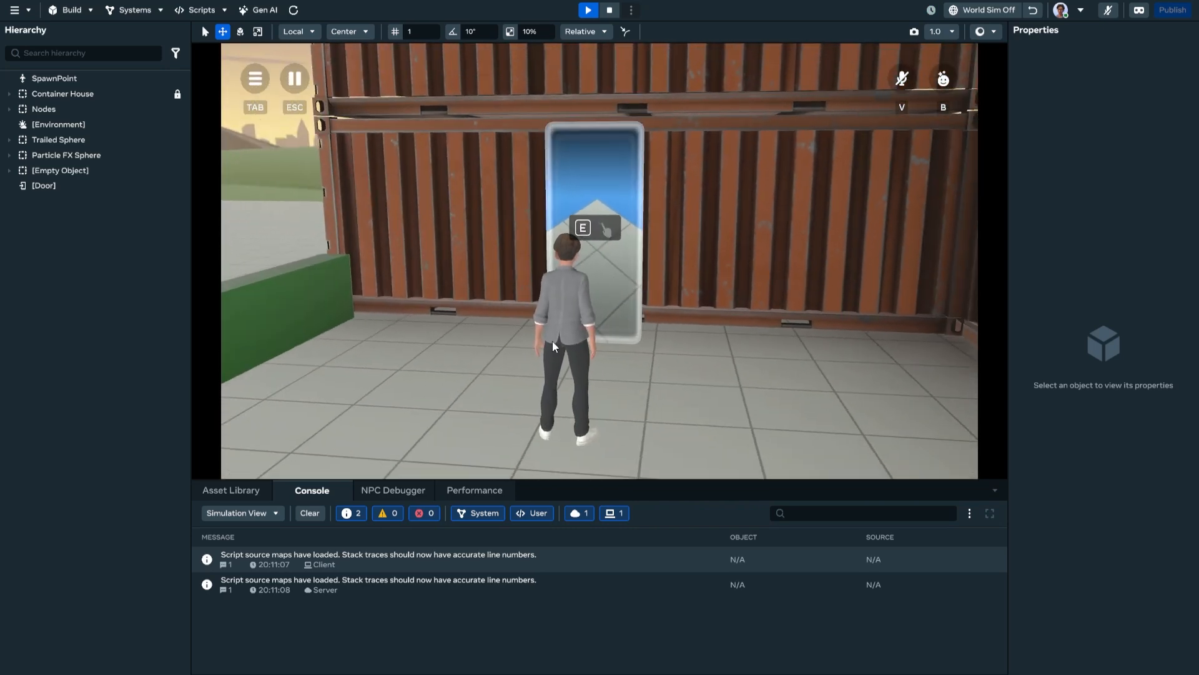
key("d")
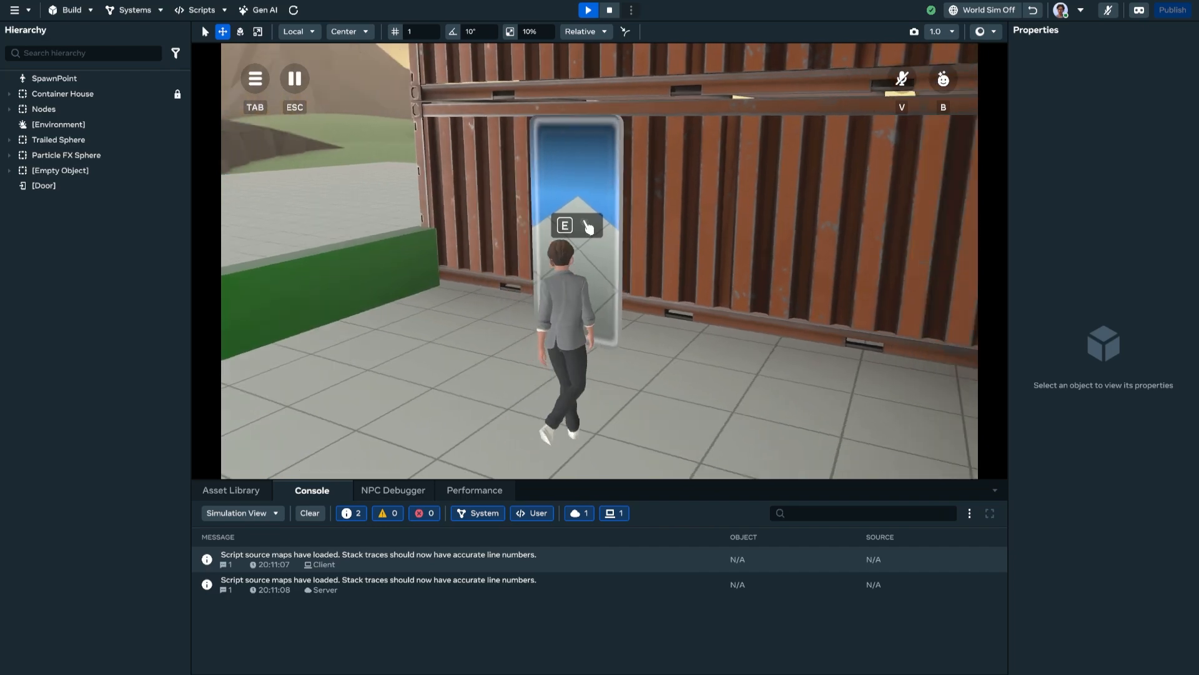
key("a")
key("e")
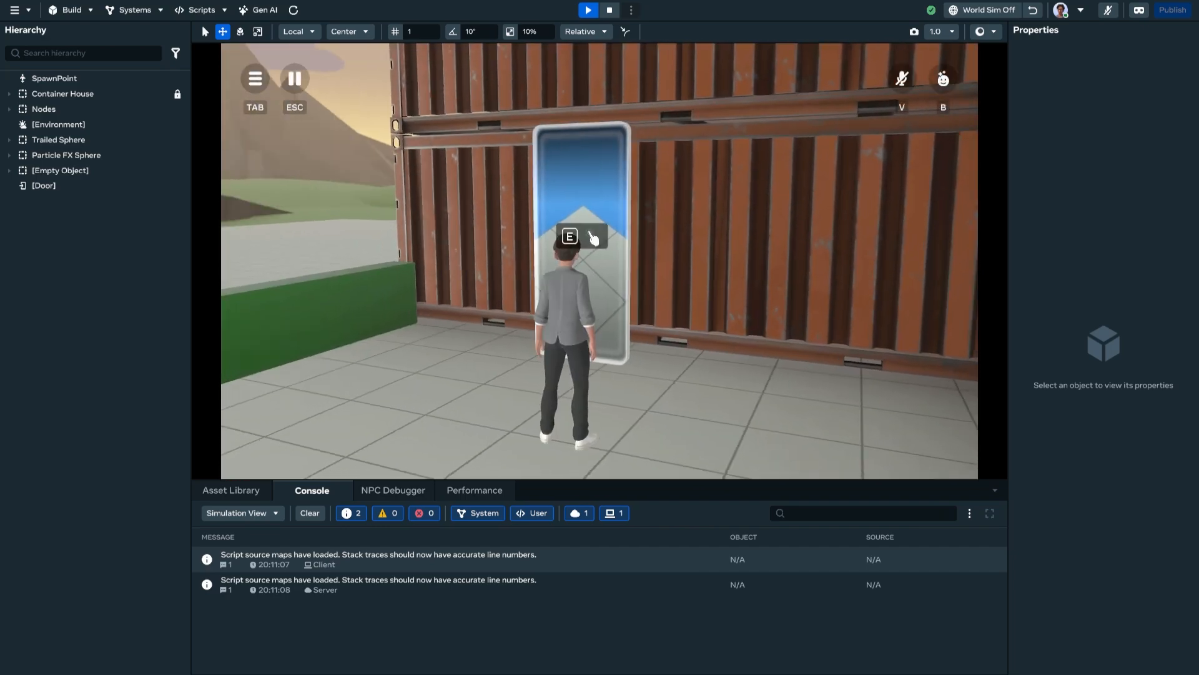
key("e")
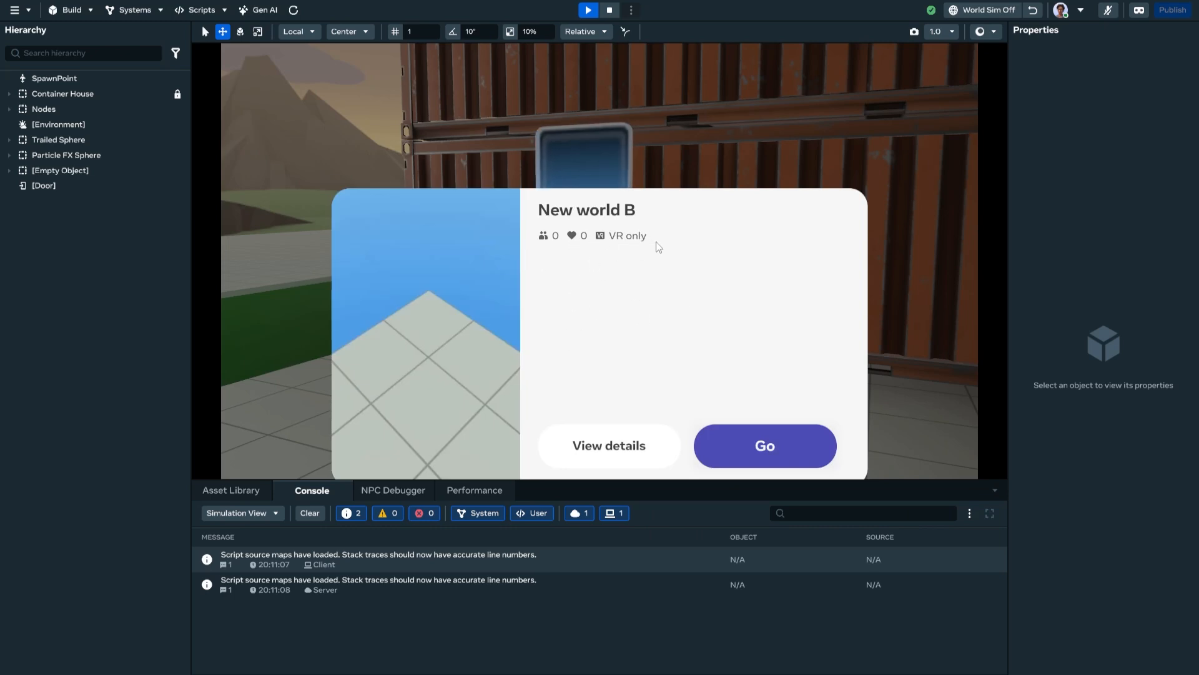
left_click(759, 444)
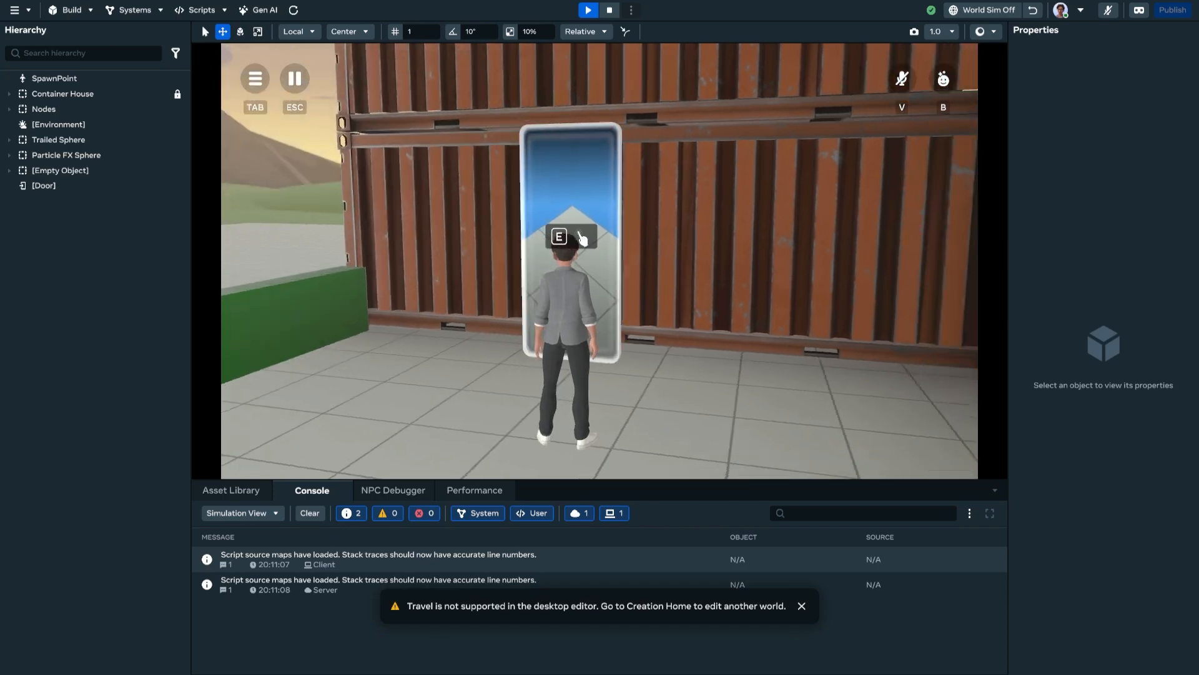
key("w")
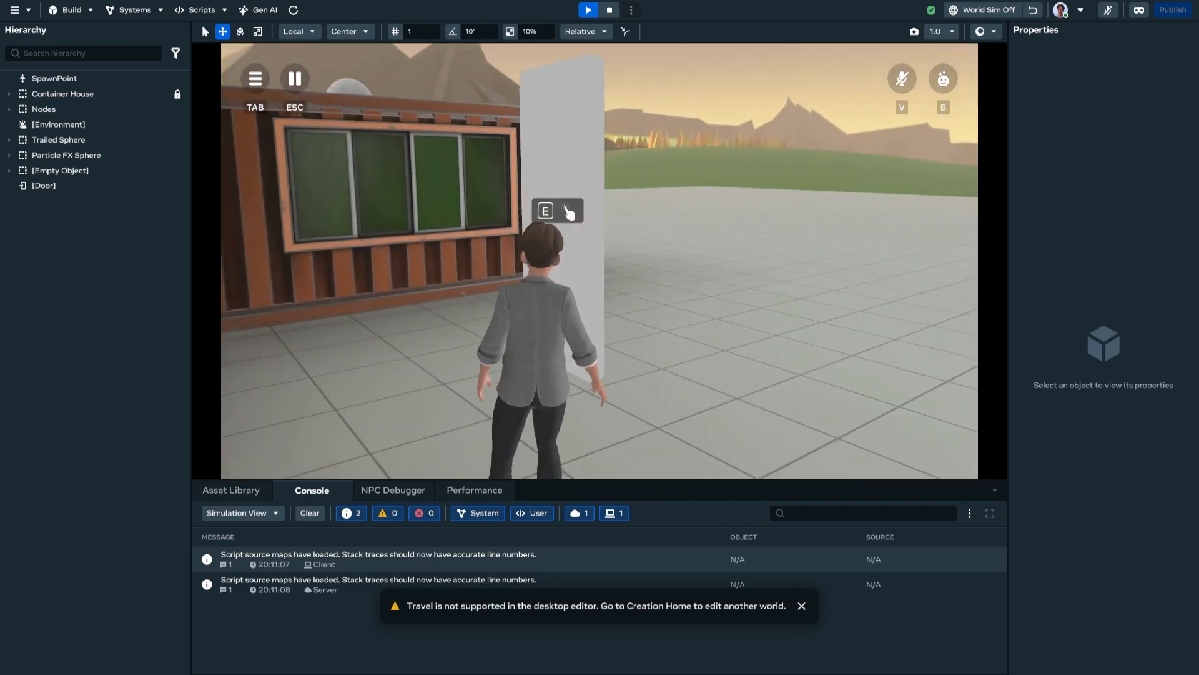
key("s")
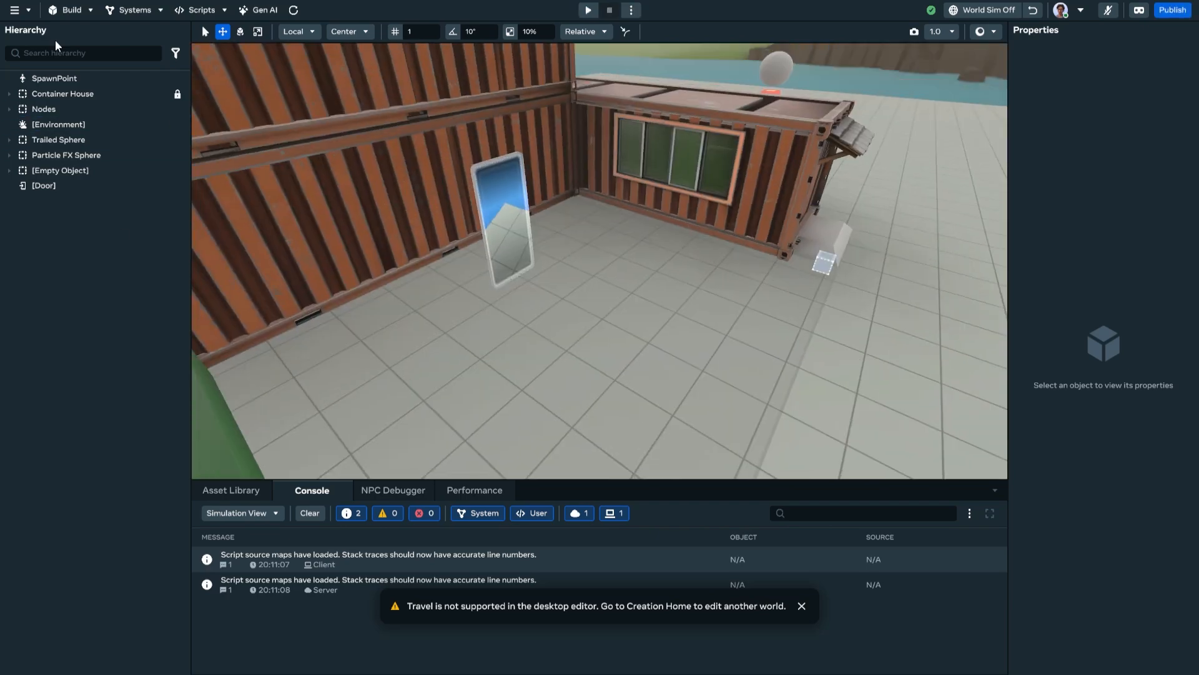
Open the publishing settings of My First World to review the required fields, and close them without publishing
left_click(22, 14)
left_click(58, 117)
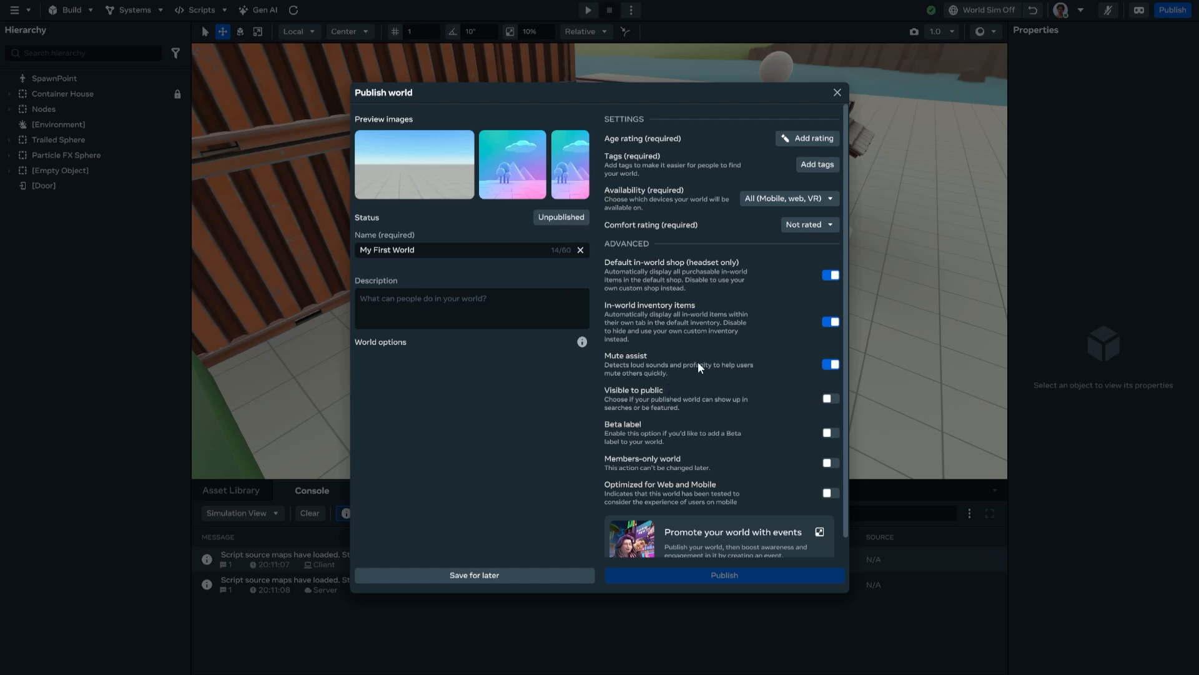
left_click(838, 92)
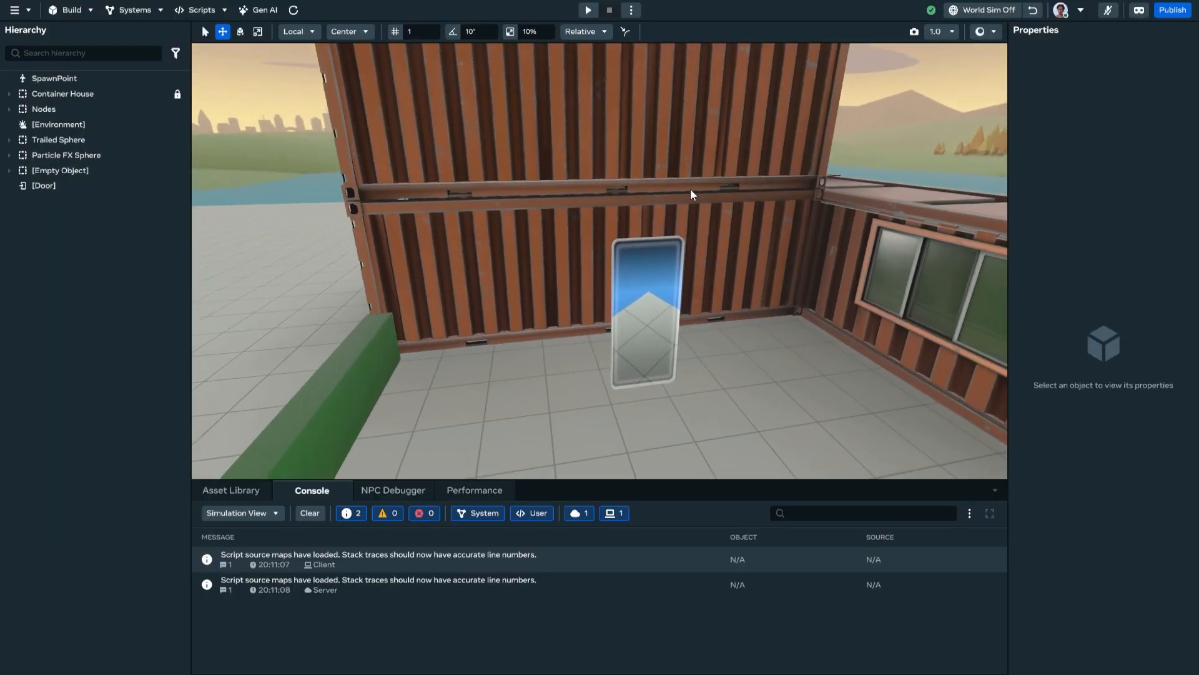
Select the placed door in front of the container house wall
right_click_drag(484, 265, 396, 149)
right_click_drag(683, 221, 626, 216)
right_click_drag(802, 235, 695, 240)
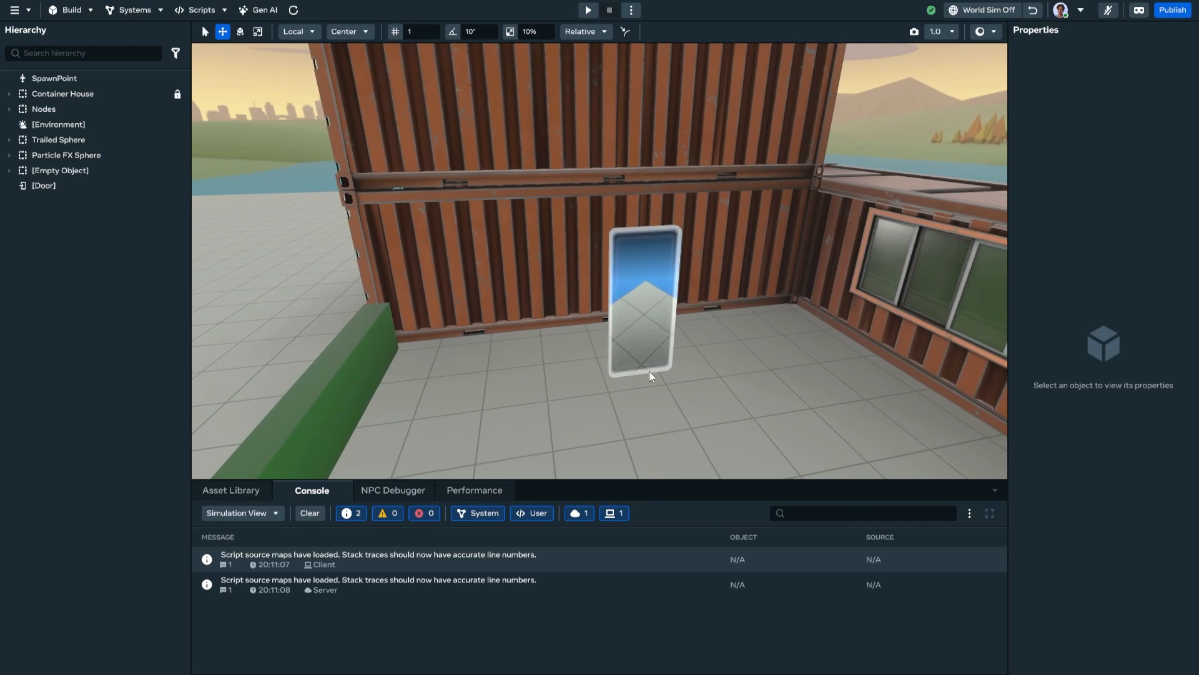
right_click_drag(650, 375, 672, 348)
left_click(564, 294)
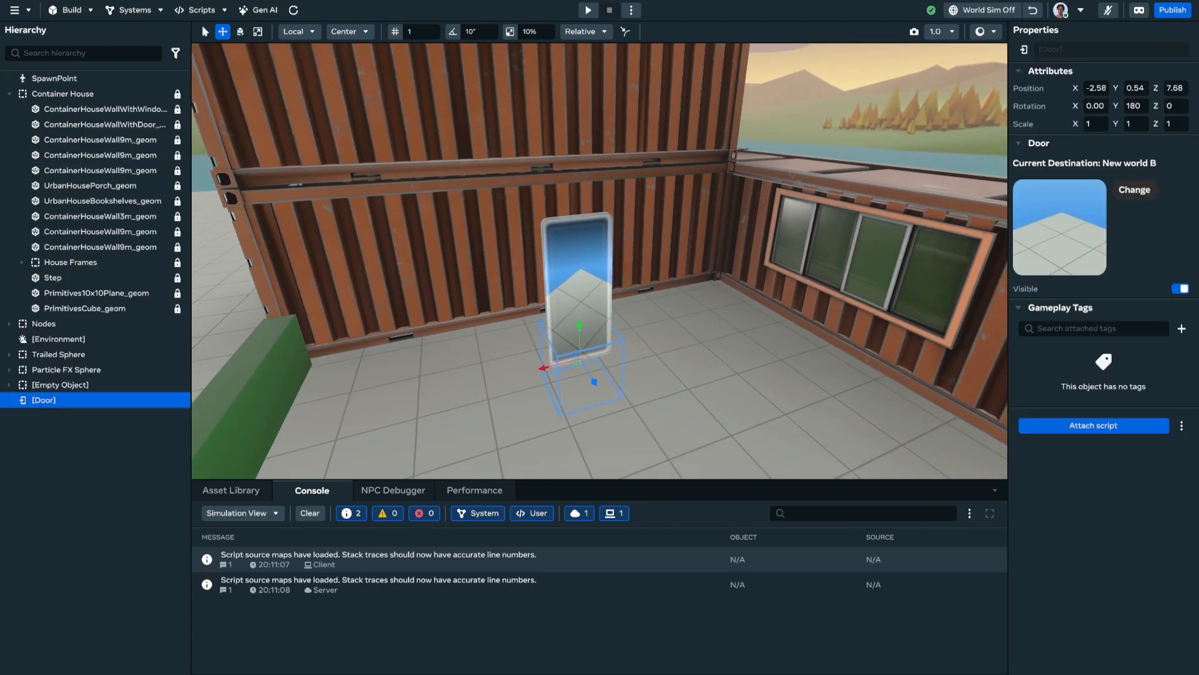